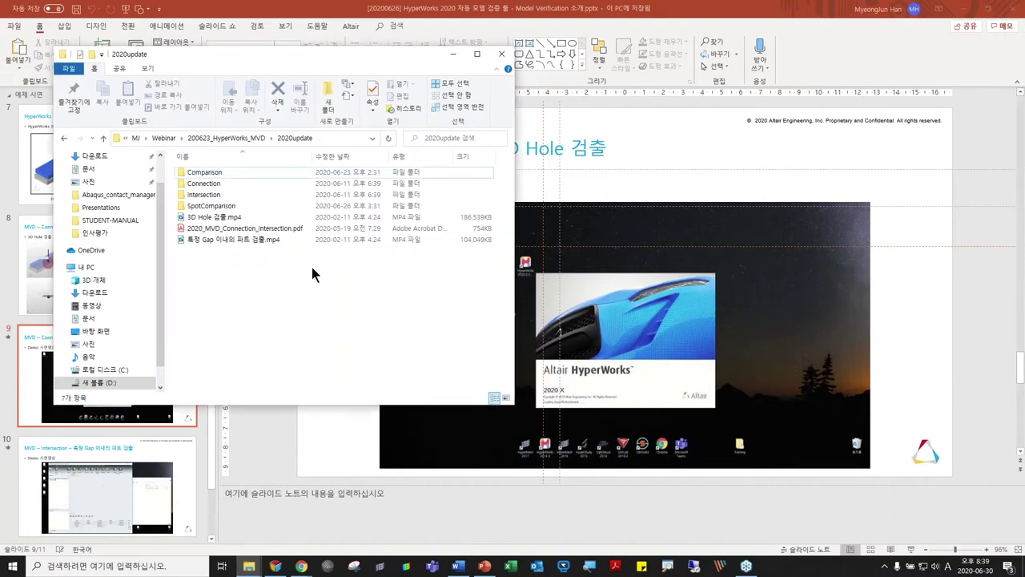
Open the video "3D Hole 검출.mp4" from the 2020update folder and maximize the player
drag(316, 49, 476, 171)
double_click(377, 333)
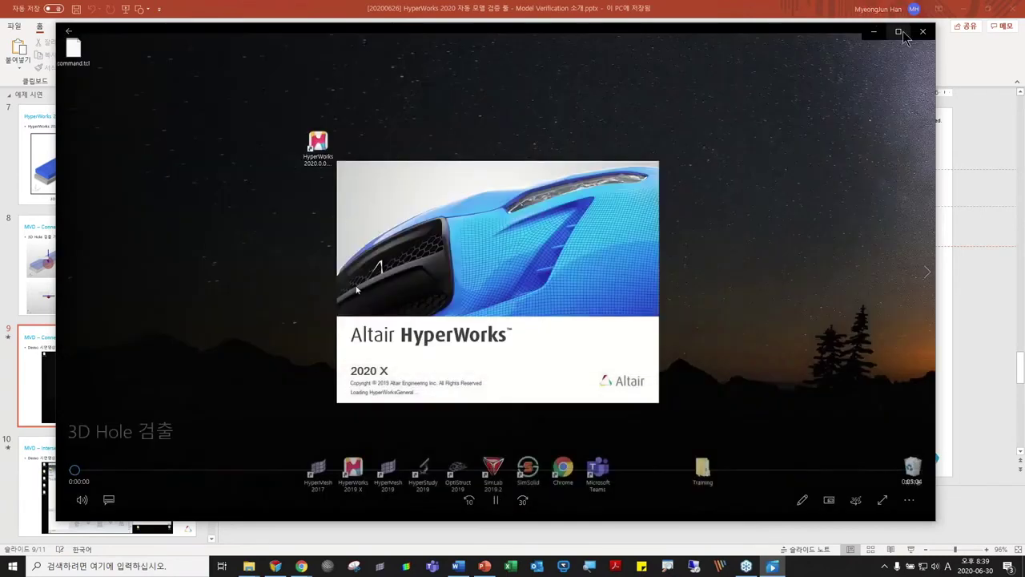
click(900, 33)
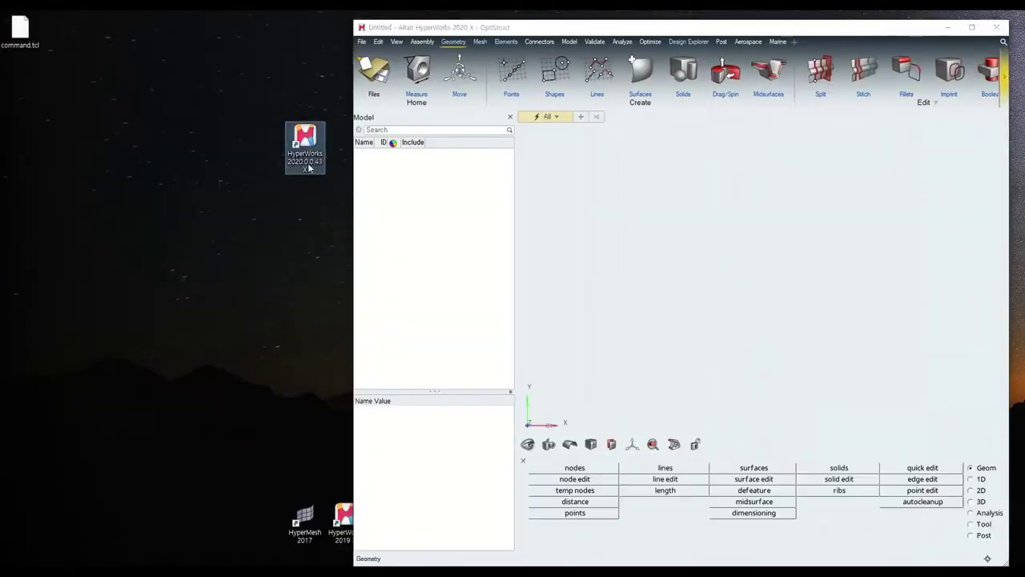
Place the modelling window beside File Explorer and open the Input folder under 2020_02_11_MVD > Connection, selecting its path
drag(538, 36, 230, 29)
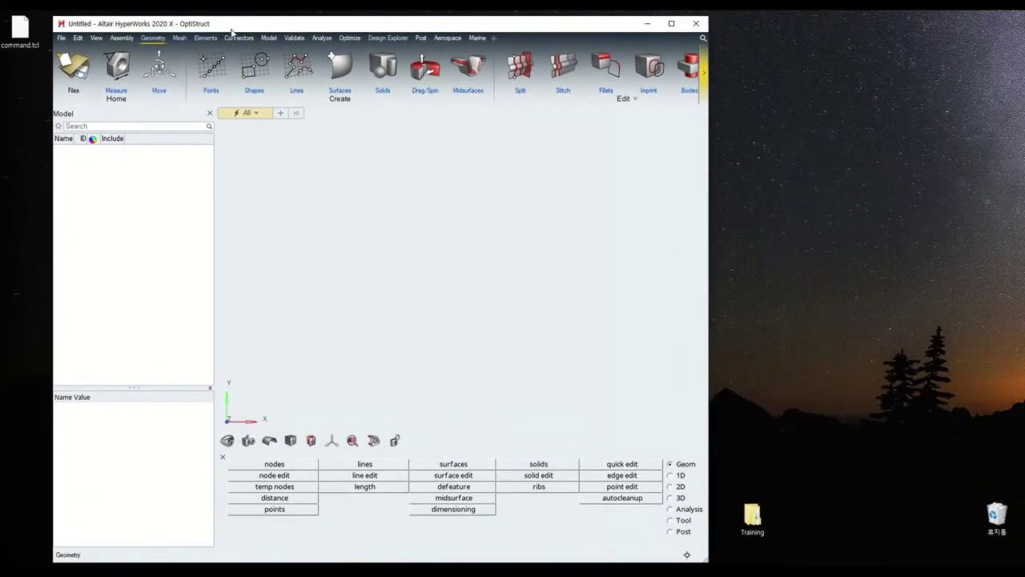
click(251, 562)
click(660, 183)
double_click(690, 217)
double_click(694, 217)
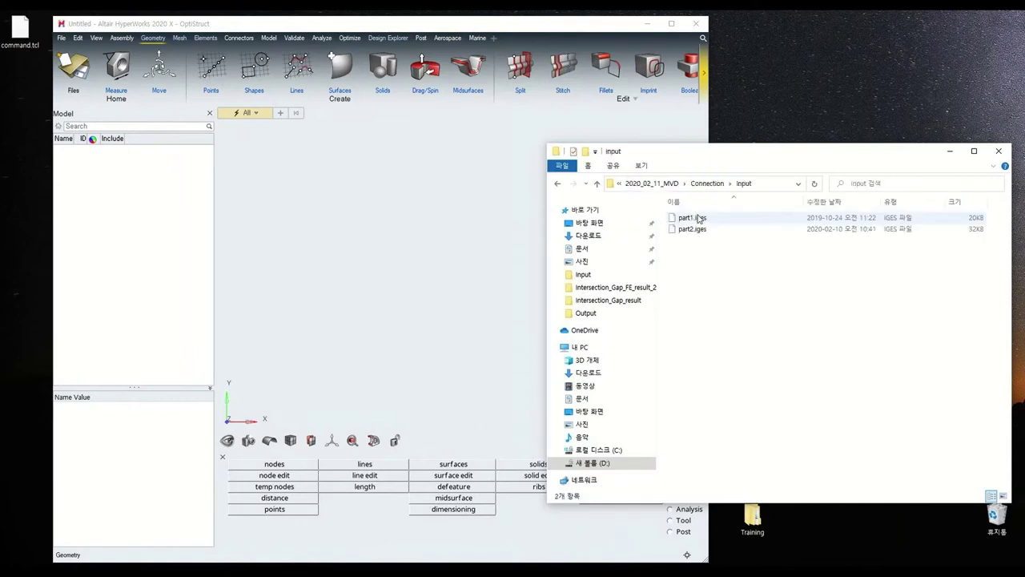
click(706, 185)
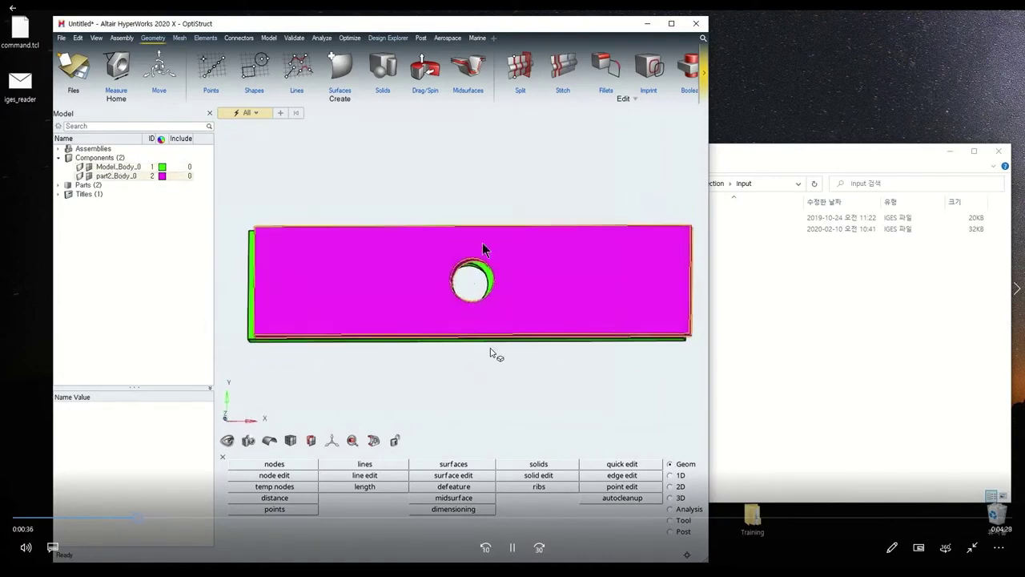
Open the Connection model verification setup, keeping CAD as the base model type and IGES as its format
click(162, 518)
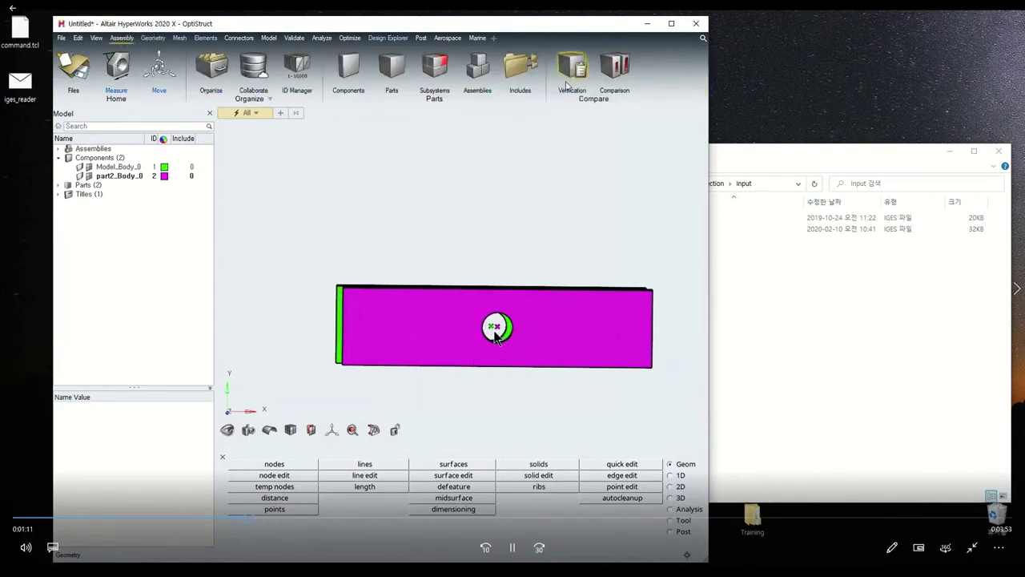
click(514, 548)
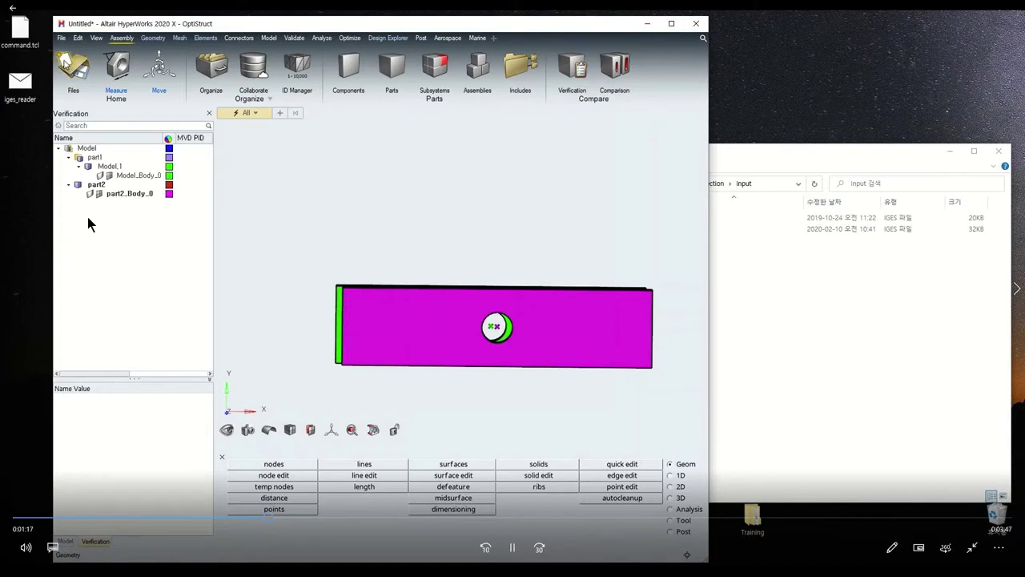
right_click(149, 243)
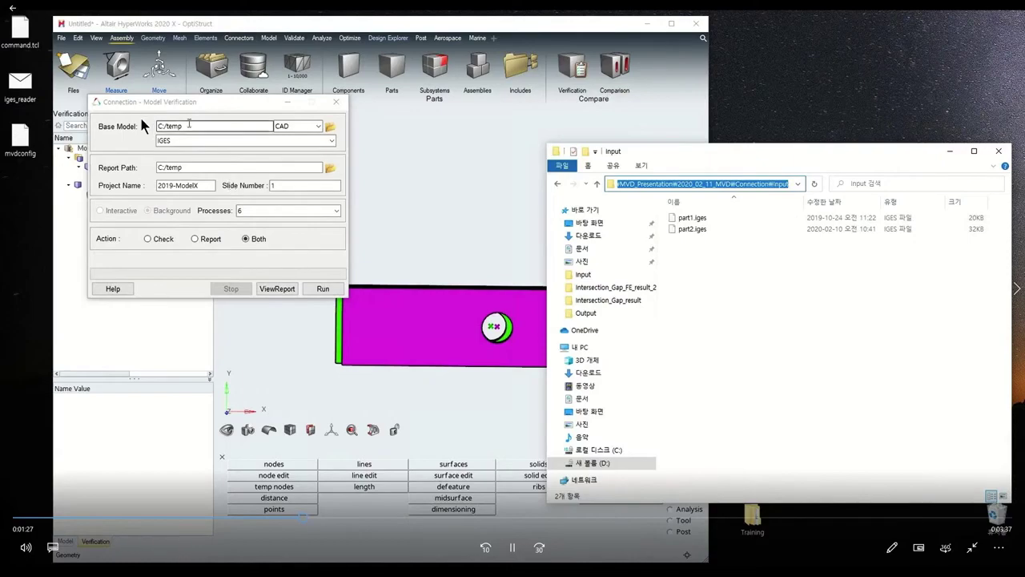
click(383, 392)
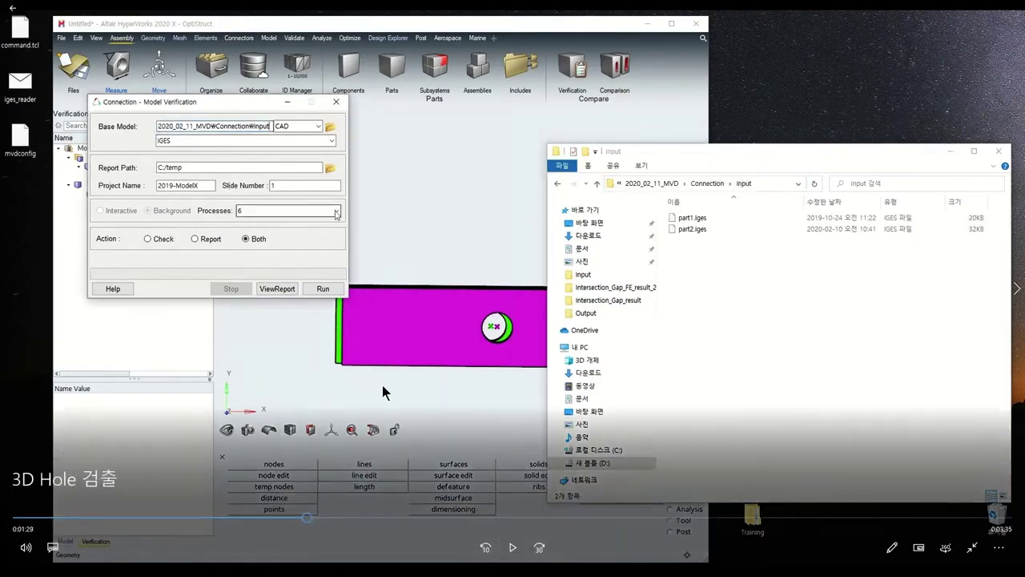
click(340, 337)
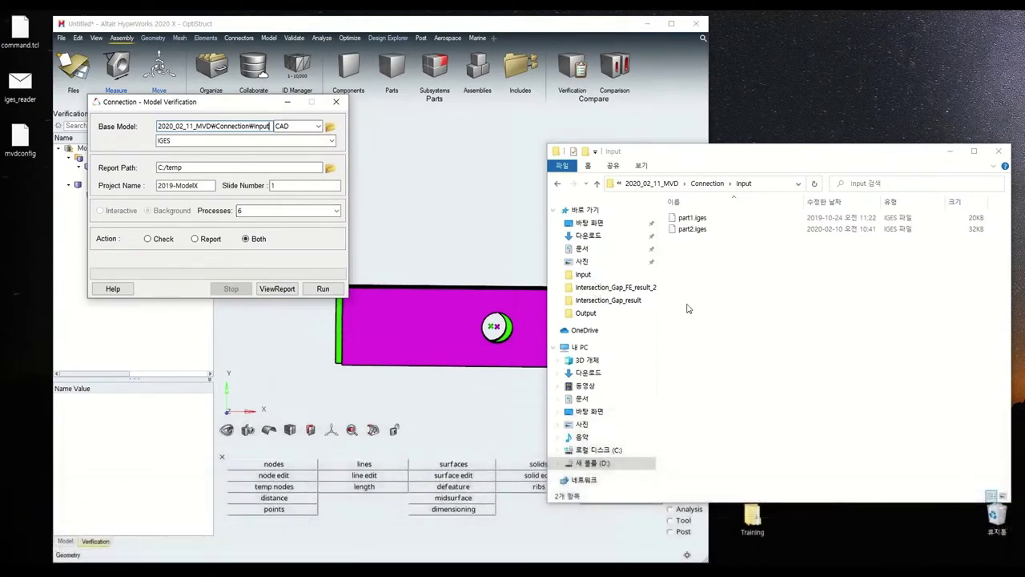
click(292, 126)
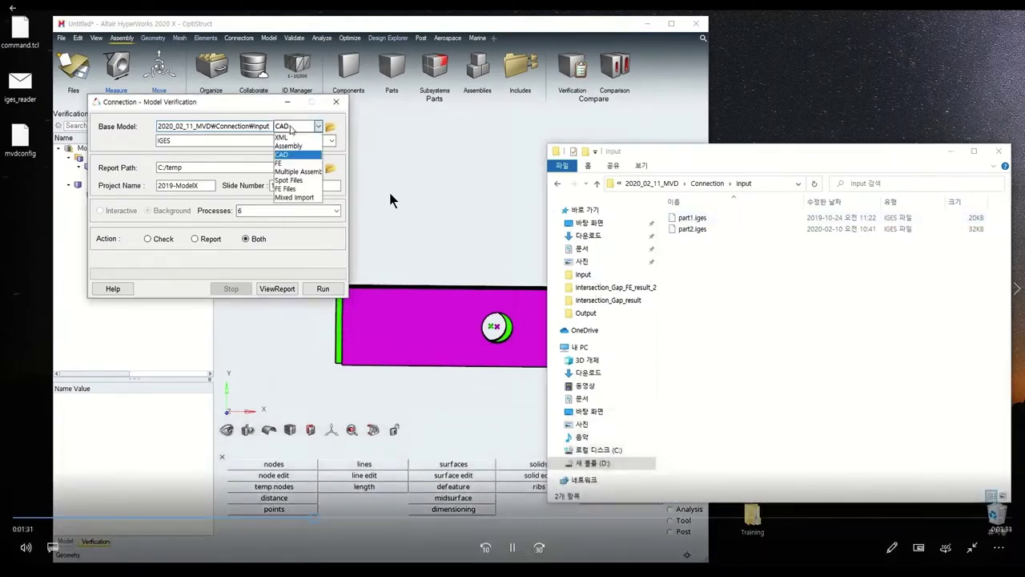
click(169, 144)
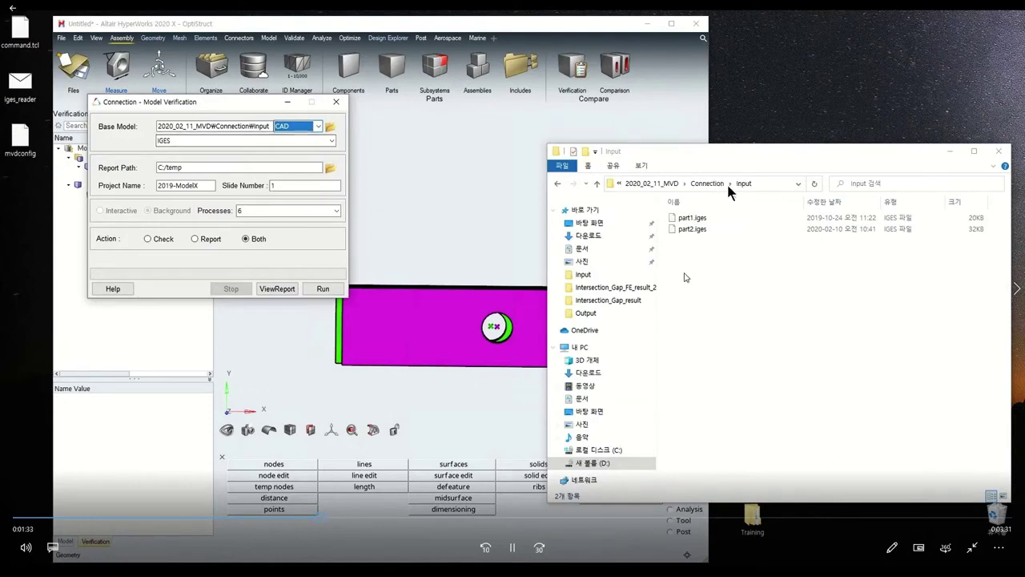
Set the Report Path of the Connection verification to the Output folder under 2020_02_11_MVD > Connection
click(715, 183)
double_click(689, 230)
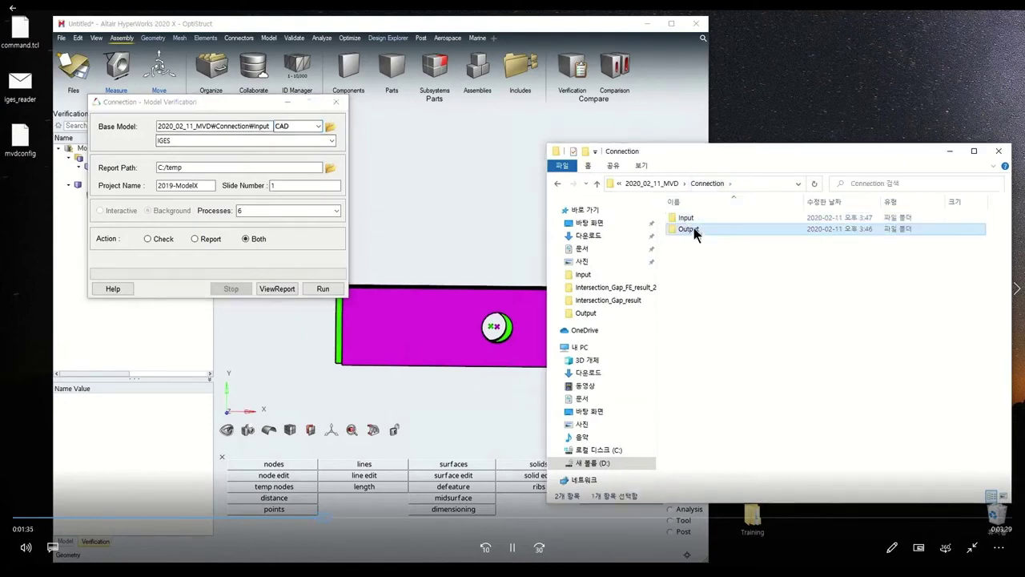
click(770, 183)
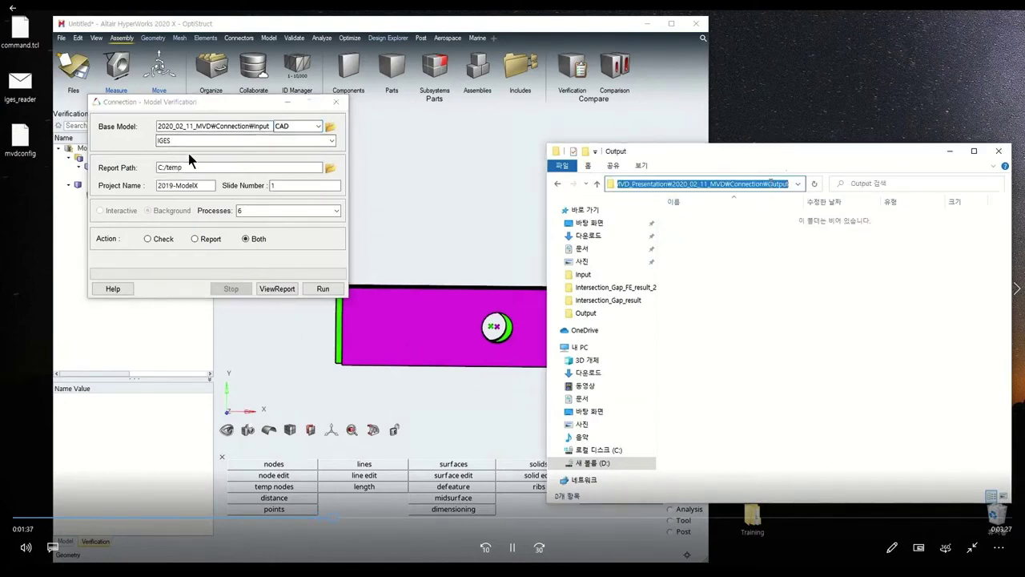
click(200, 167)
key(ctrl+a)
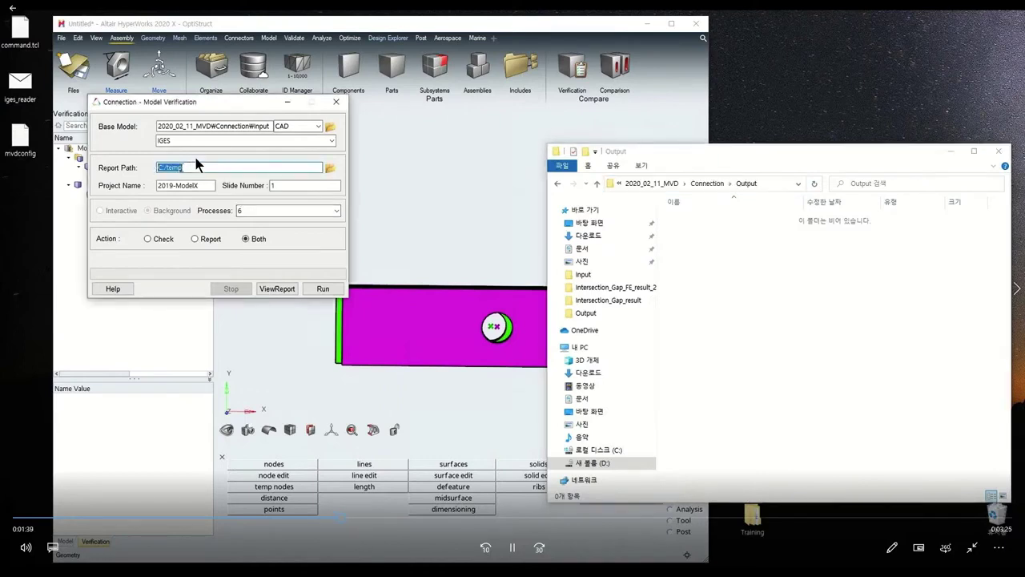
key(ctrl+v)
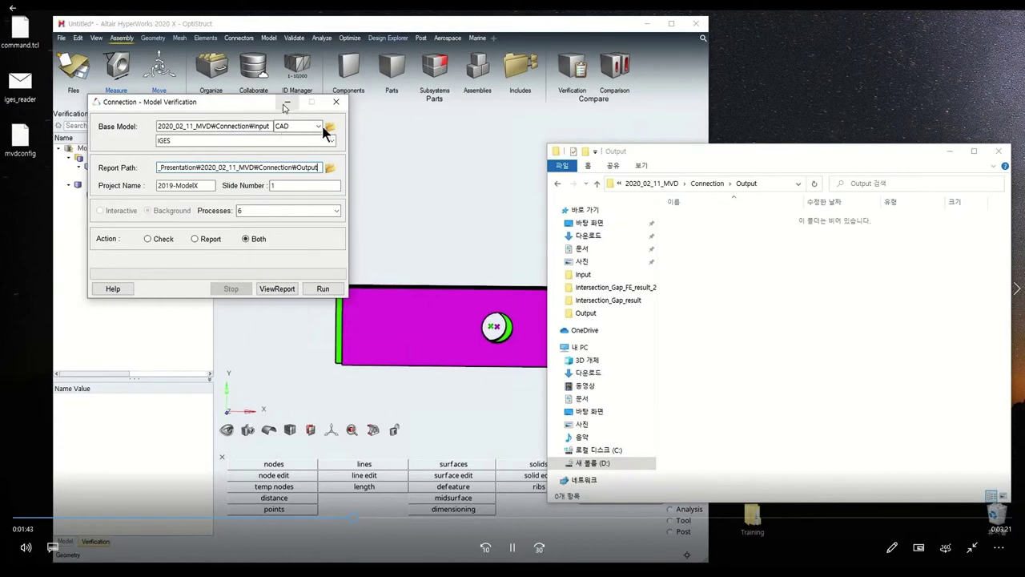
Examine the connection item in the Configuration dialog, marking it and its parameter list with red boxes and an arrow
drag(276, 104, 637, 146)
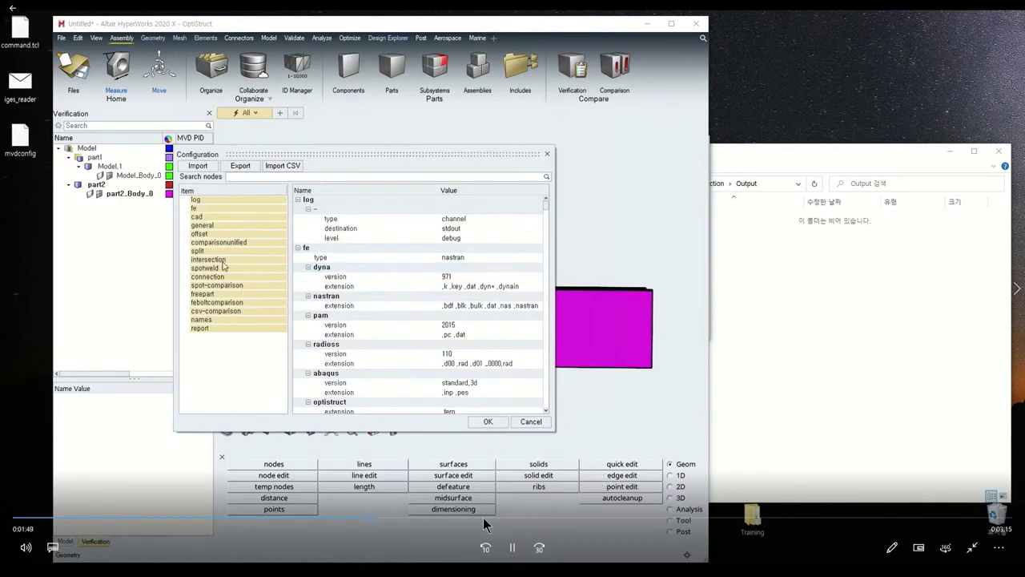
click(513, 547)
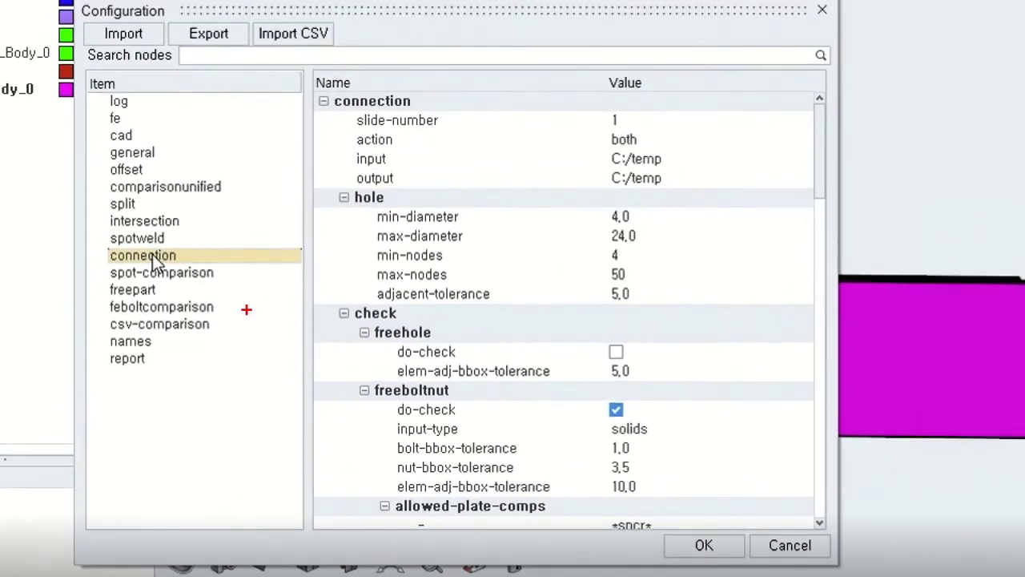
mouse_move(91, 239)
mouse_down()
mouse_move(171, 268)
mouse_move(222, 271)
mouse_up()
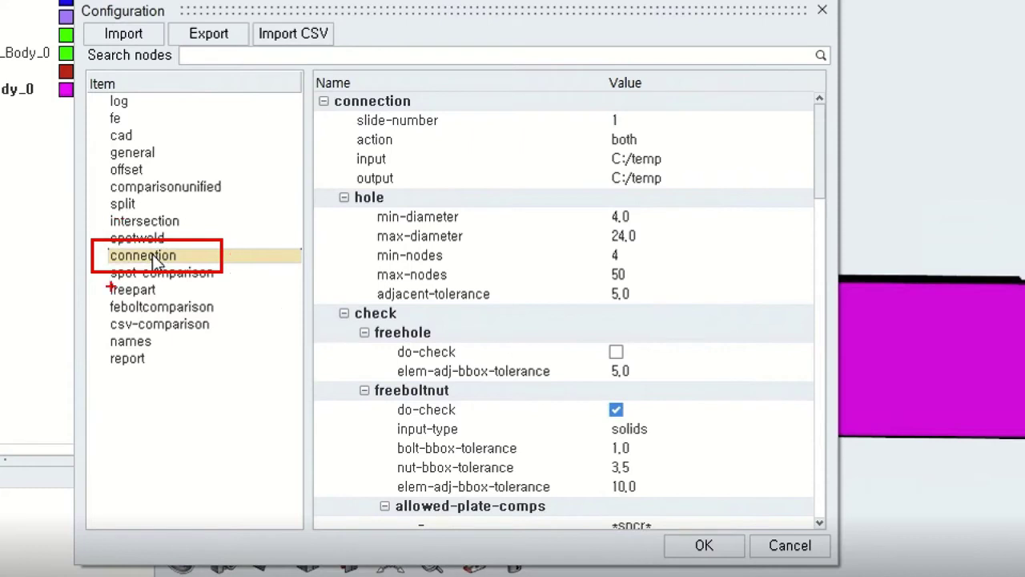
drag(253, 377, 218, 279)
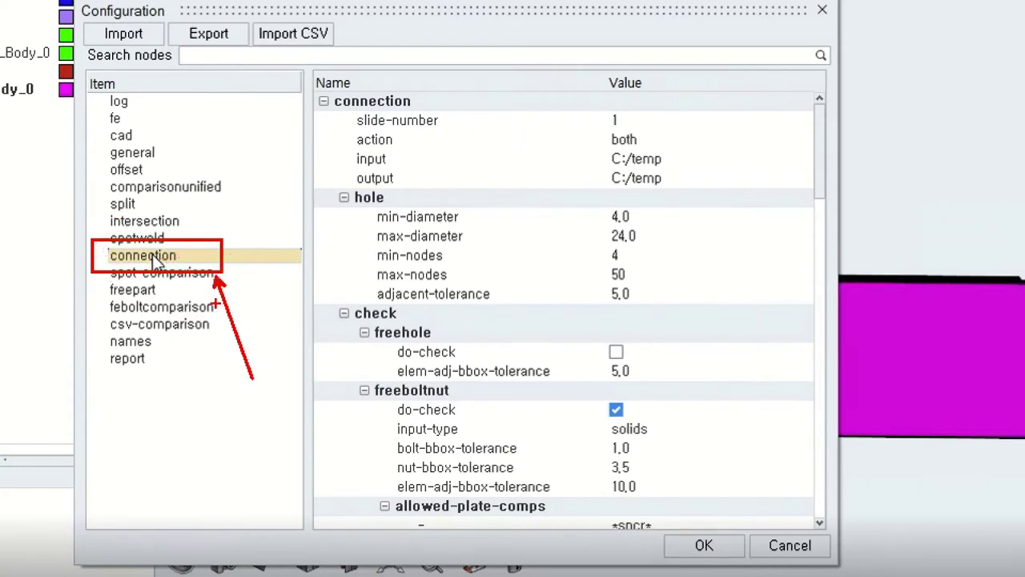
mouse_move(310, 69)
mouse_down()
mouse_move(579, 355)
mouse_move(807, 519)
mouse_up()
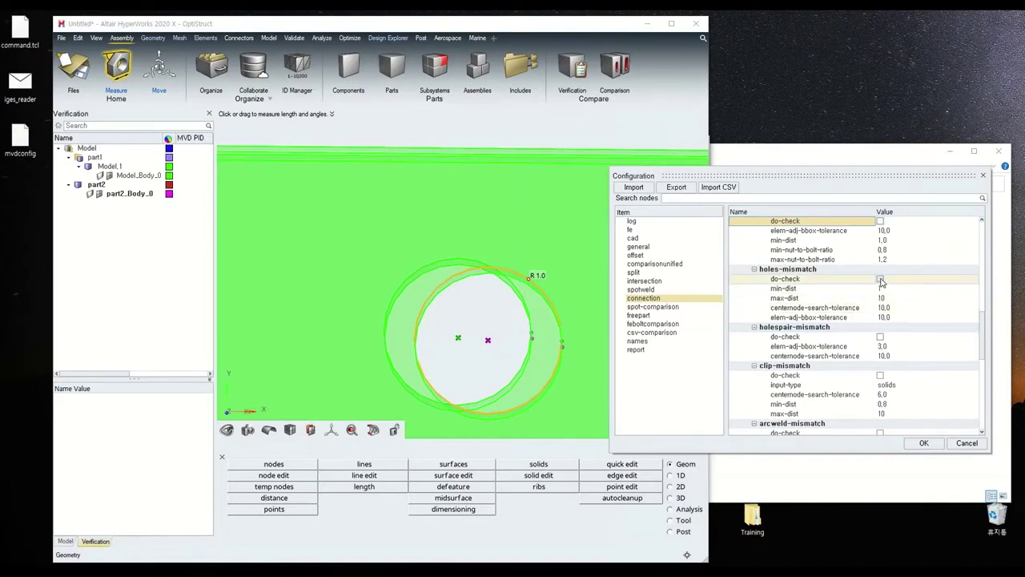
Skip through the recorded Connection verification run to the holes-mismatch report slide
mouse_move(759, 272)
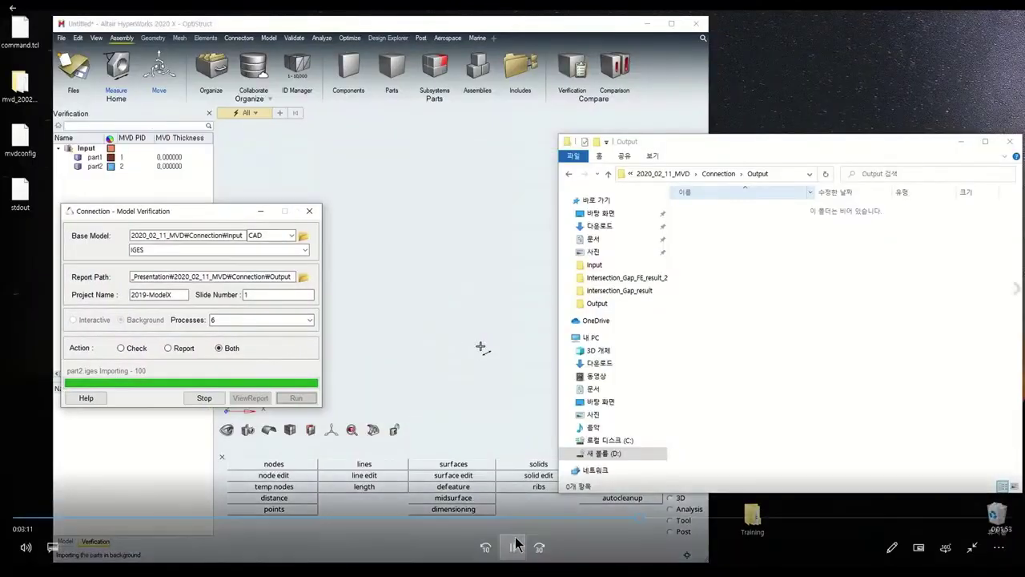
click(673, 519)
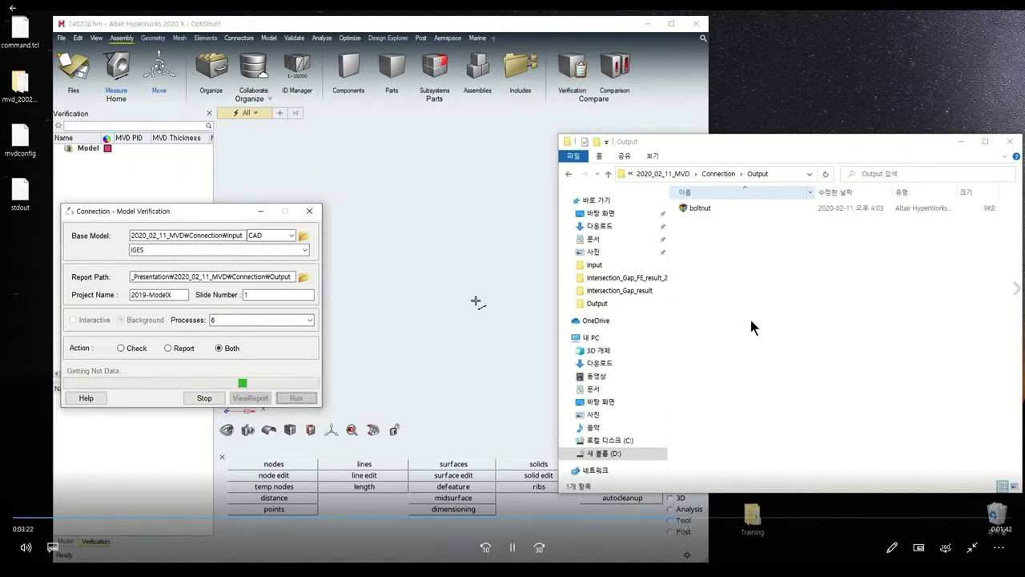
click(726, 518)
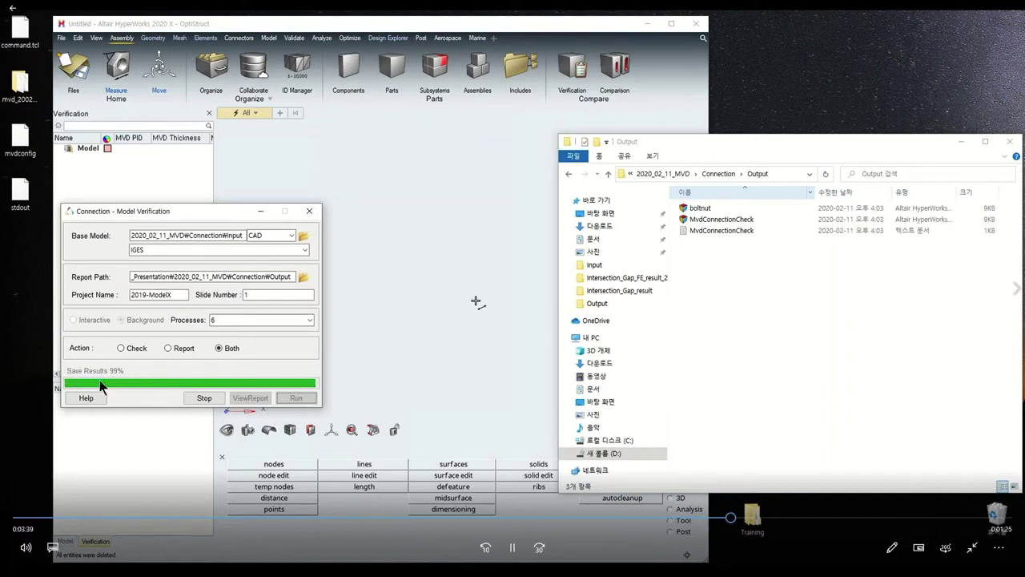
drag(735, 519, 810, 519)
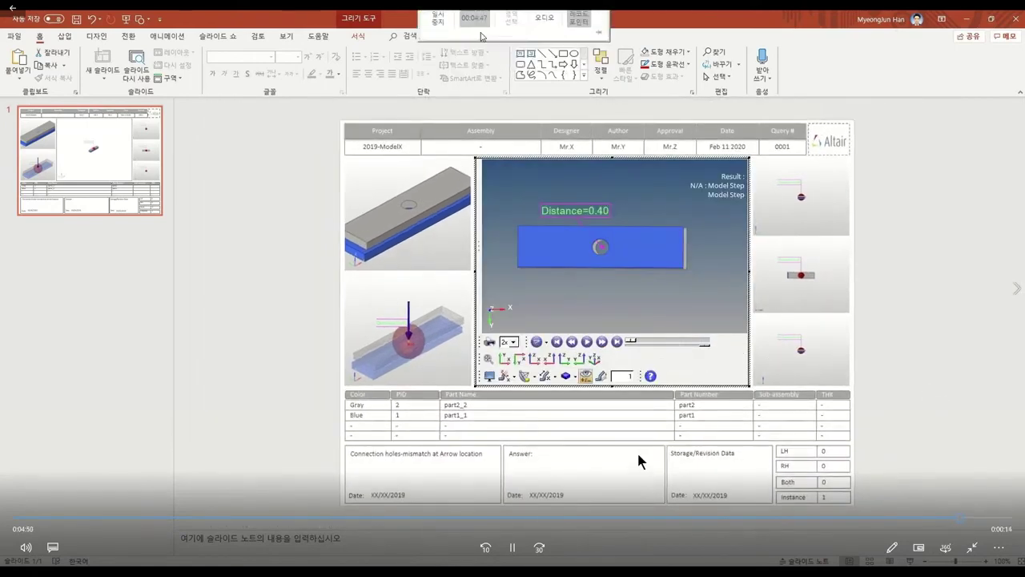
Switch to the video "특정 Gap 이내의 파트 검출", leave full screen and play it, skipping past the start
click(986, 520)
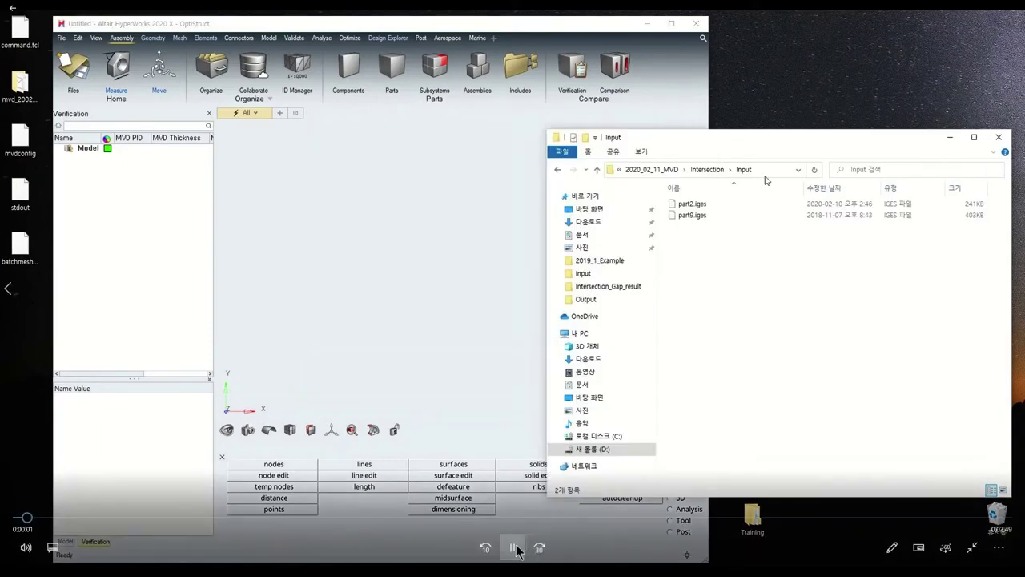
click(972, 547)
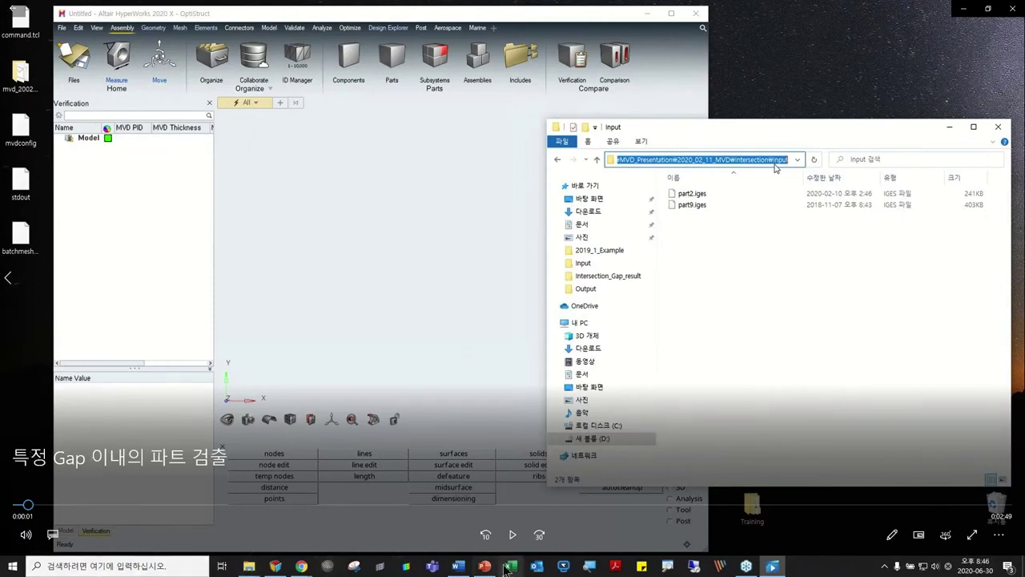
click(513, 535)
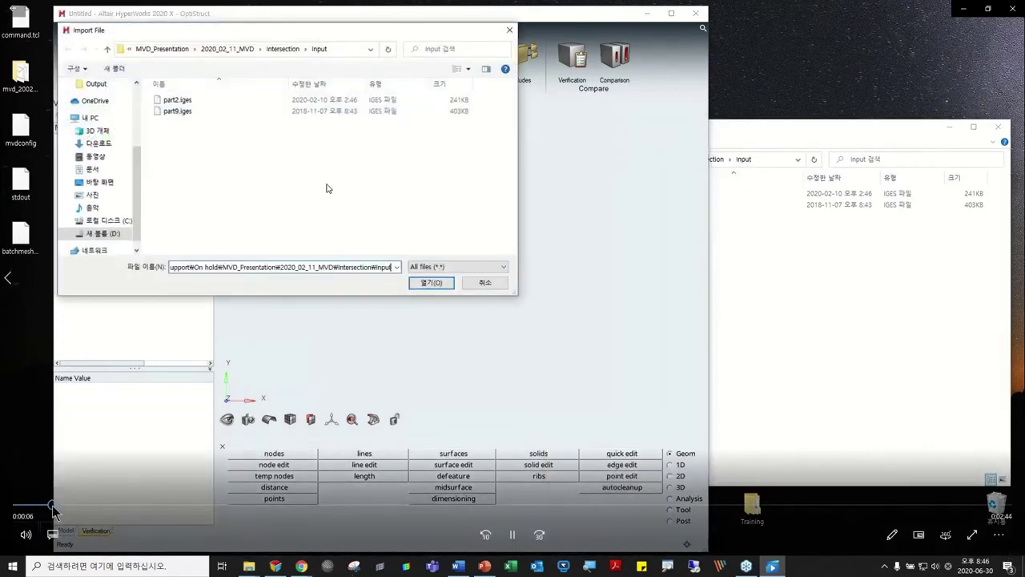
click(76, 506)
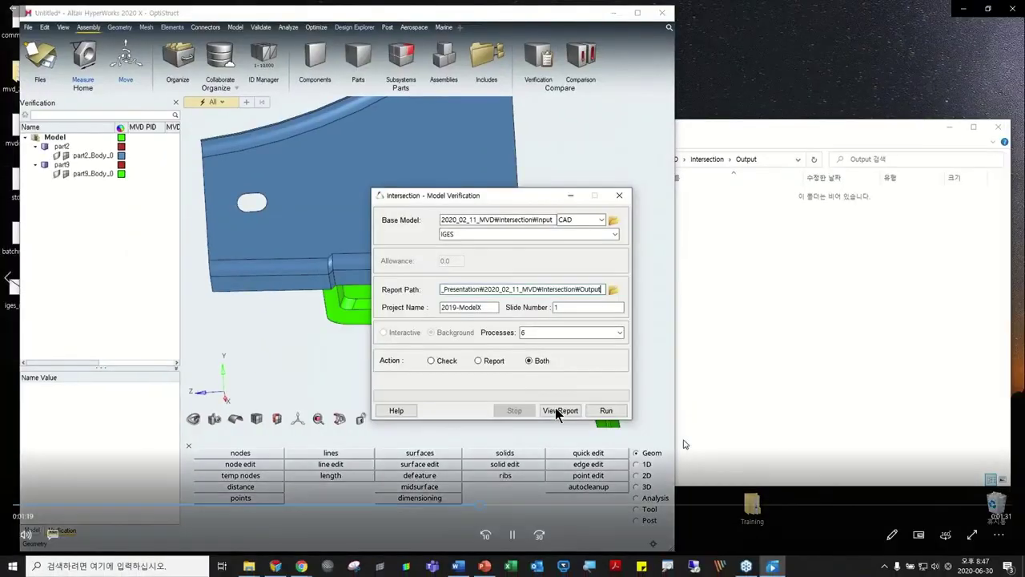
Rewind to the intersection Clearance Zone setting, and pause the video at 0:01:19 on the Intersection verification dialog
drag(478, 506, 428, 513)
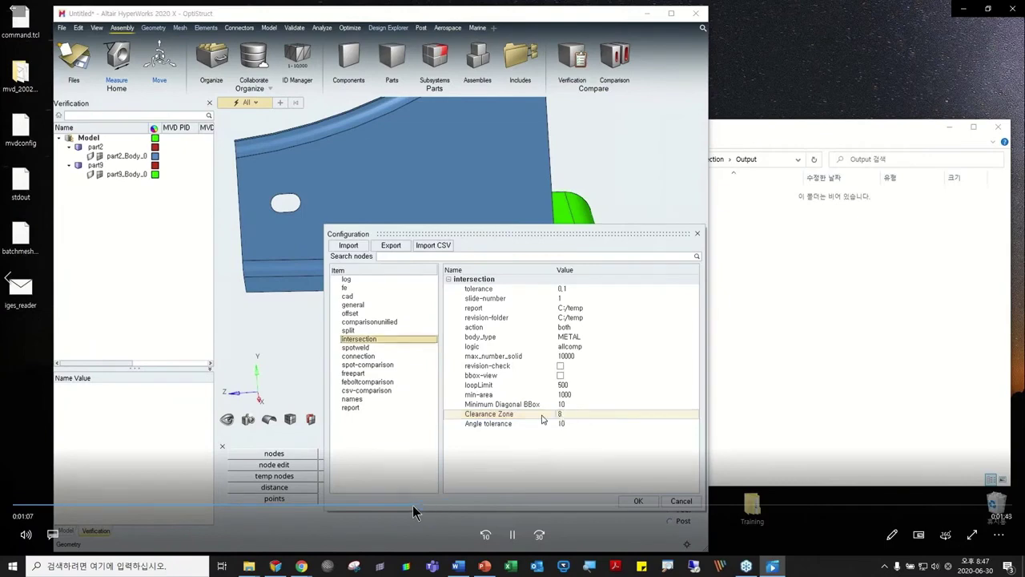
click(422, 512)
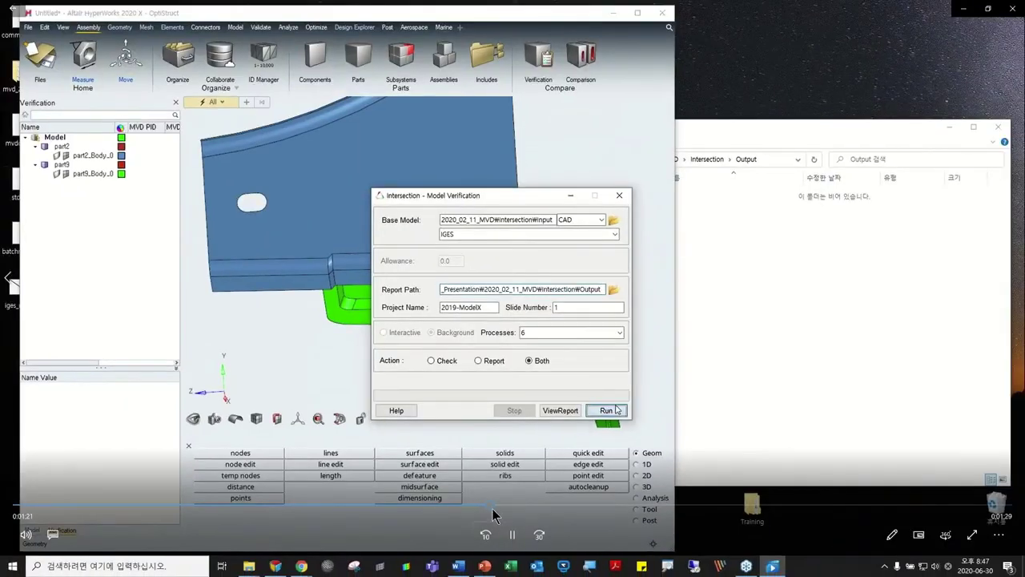
drag(493, 510, 473, 510)
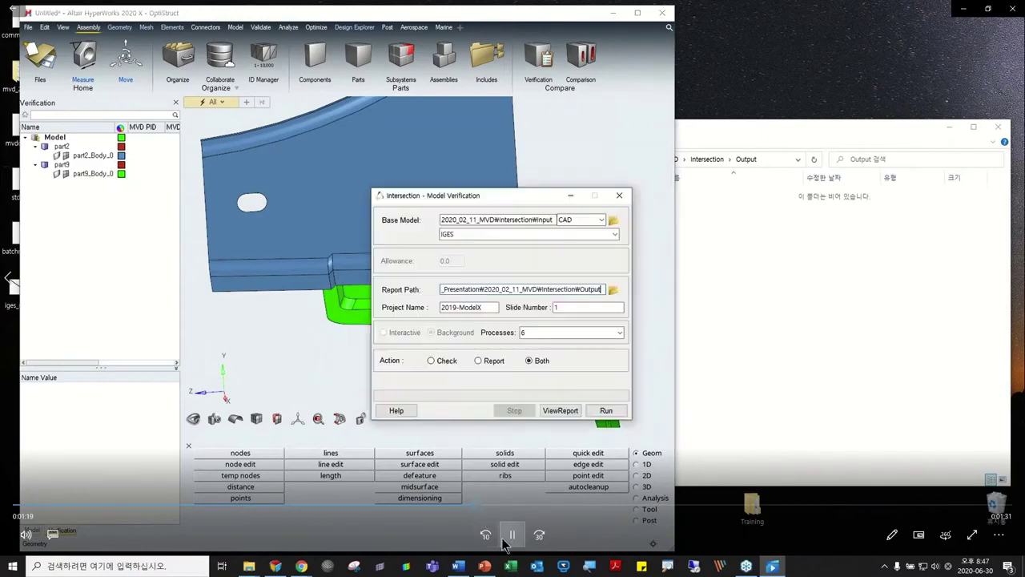
click(506, 540)
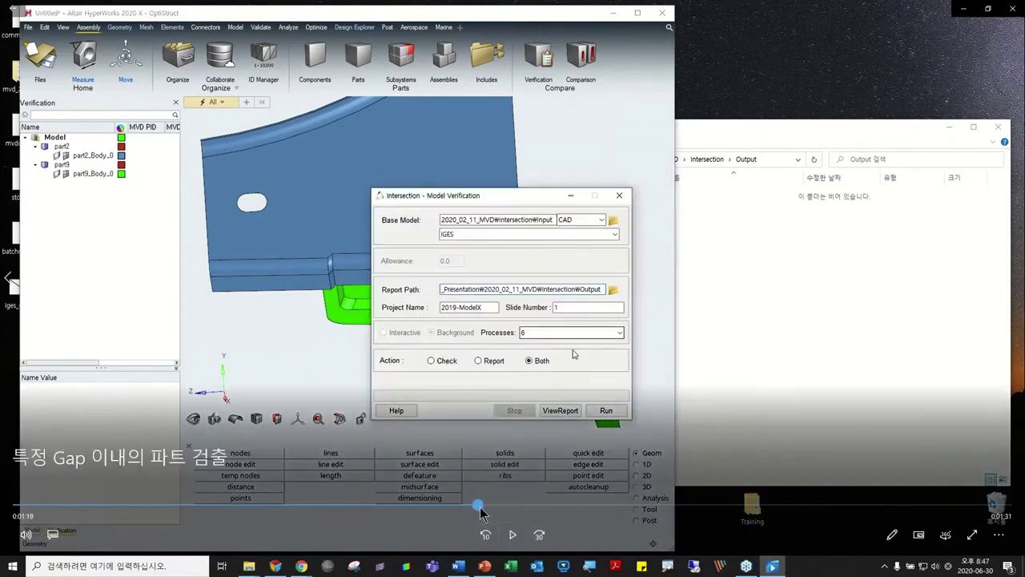
click(477, 508)
Mark the gaps between the blue and green parts with red arrows, a handwritten 4 and a circle around one arrow
click(361, 273)
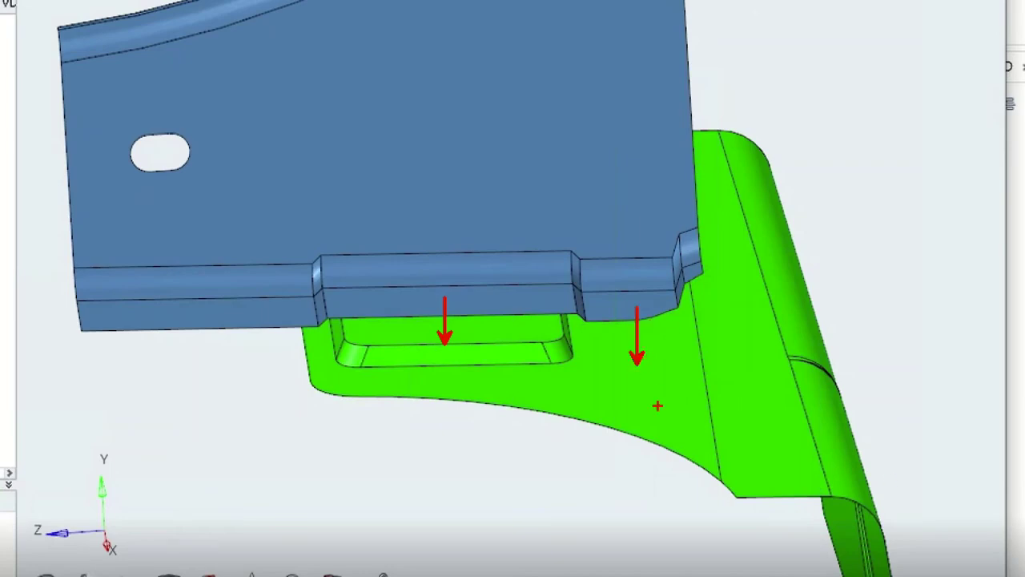
mouse_move(233, 399)
mouse_down()
mouse_move(220, 437)
mouse_move(255, 434)
mouse_move(231, 401)
mouse_up()
mouse_move(424, 369)
mouse_down()
mouse_move(496, 335)
mouse_move(450, 285)
mouse_move(414, 280)
mouse_up()
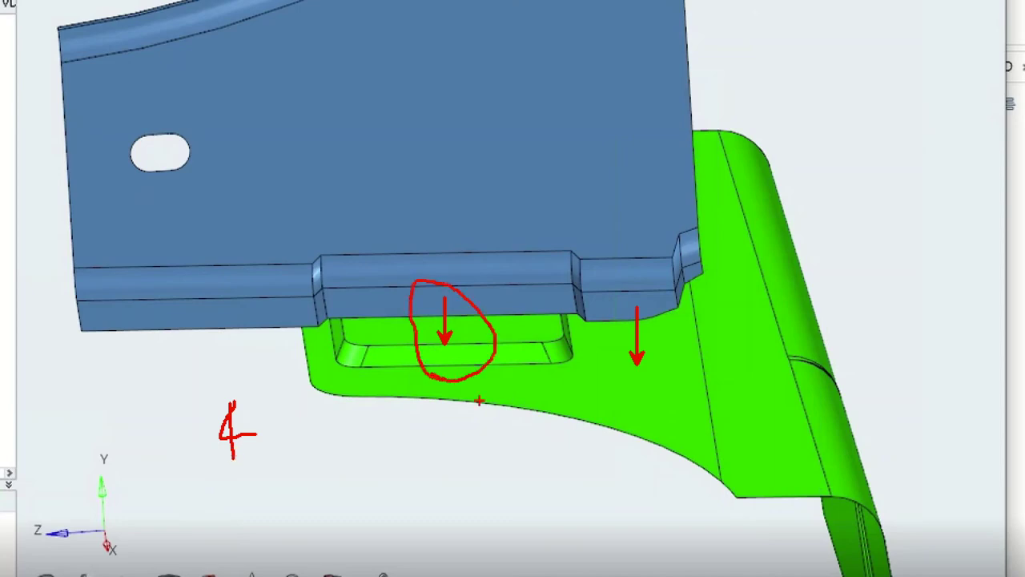
Circle the second red arrow near the blue part's corner, cross it out, and leave the annotation mode
mouse_move(622, 383)
mouse_down()
mouse_move(687, 385)
mouse_move(670, 300)
mouse_move(620, 286)
mouse_move(579, 308)
mouse_move(584, 355)
mouse_move(629, 386)
mouse_up()
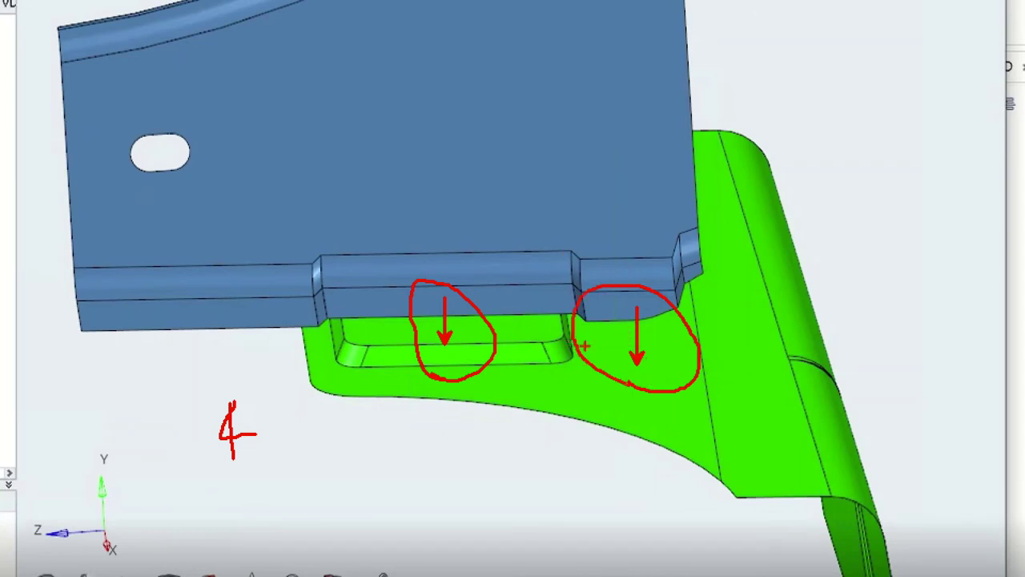
drag(676, 290, 602, 390)
drag(583, 266, 670, 421)
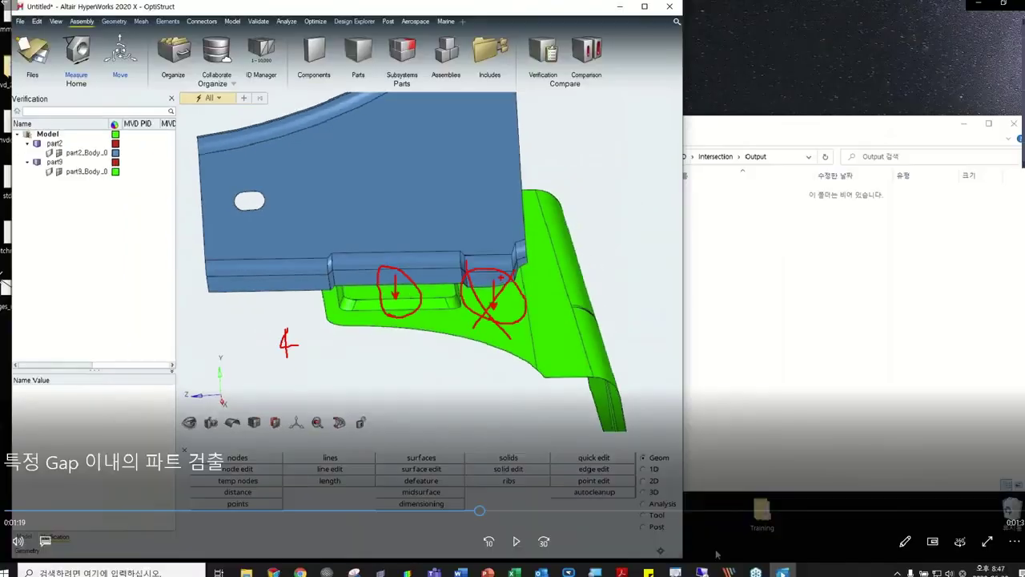
key(Escape)
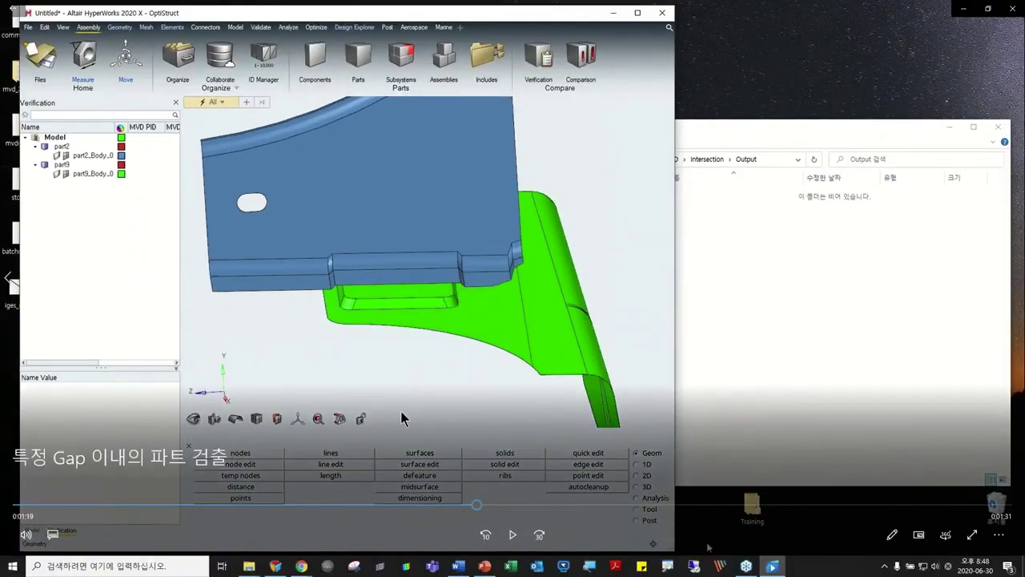
Resume the gap-detection video and skip through the Intersection run and report slide to the end
click(513, 535)
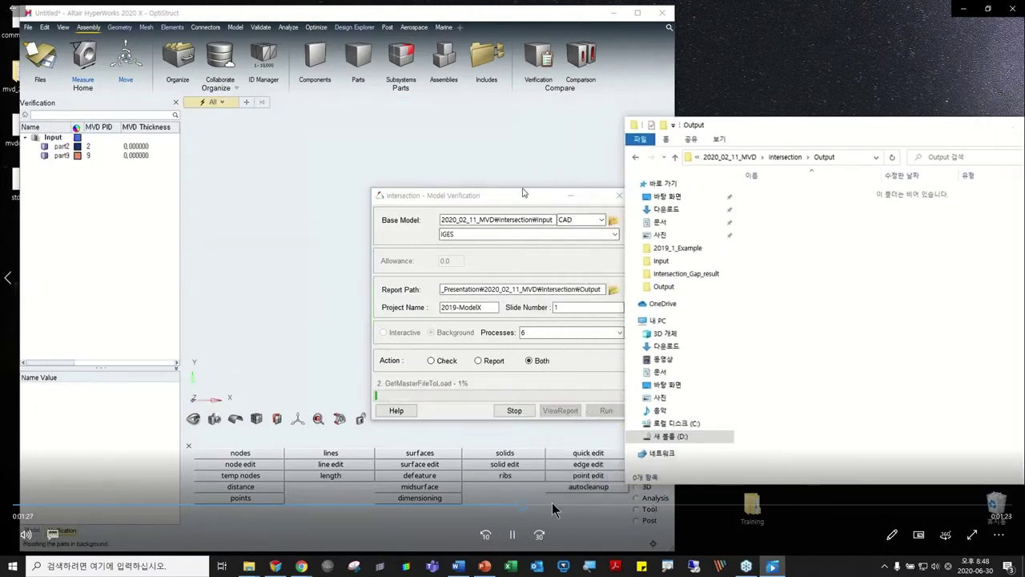
drag(535, 508, 750, 521)
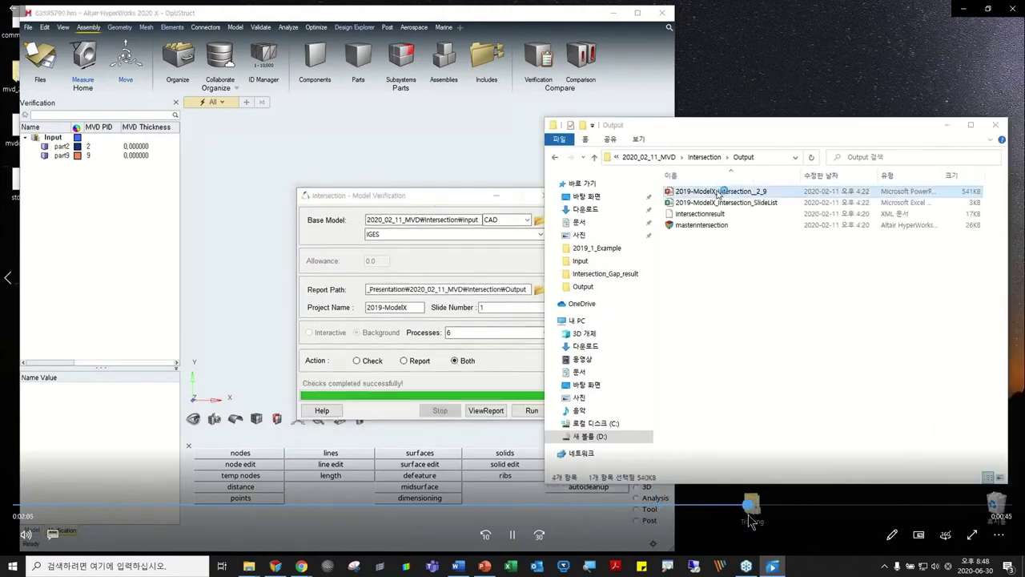
click(723, 520)
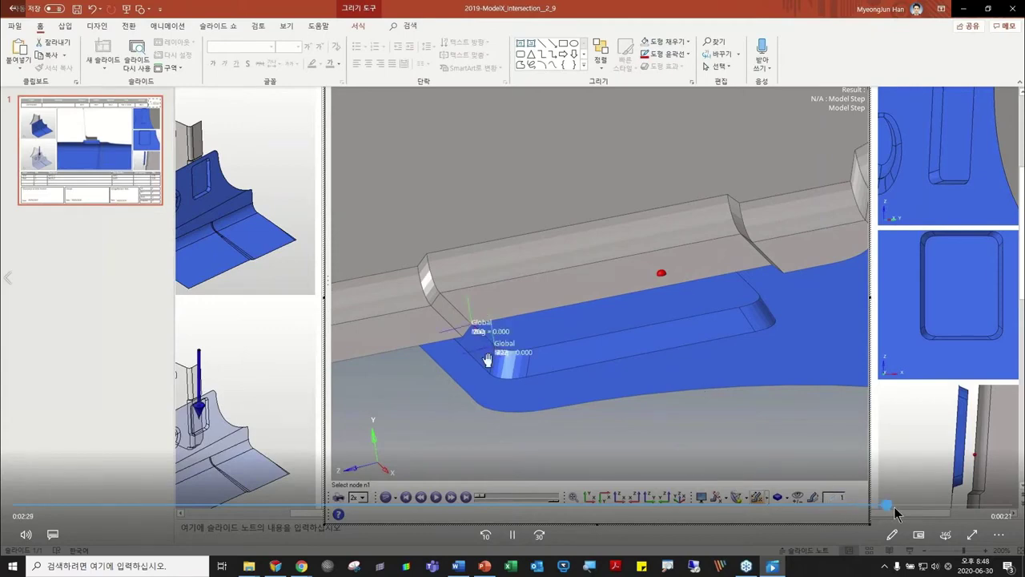
click(923, 506)
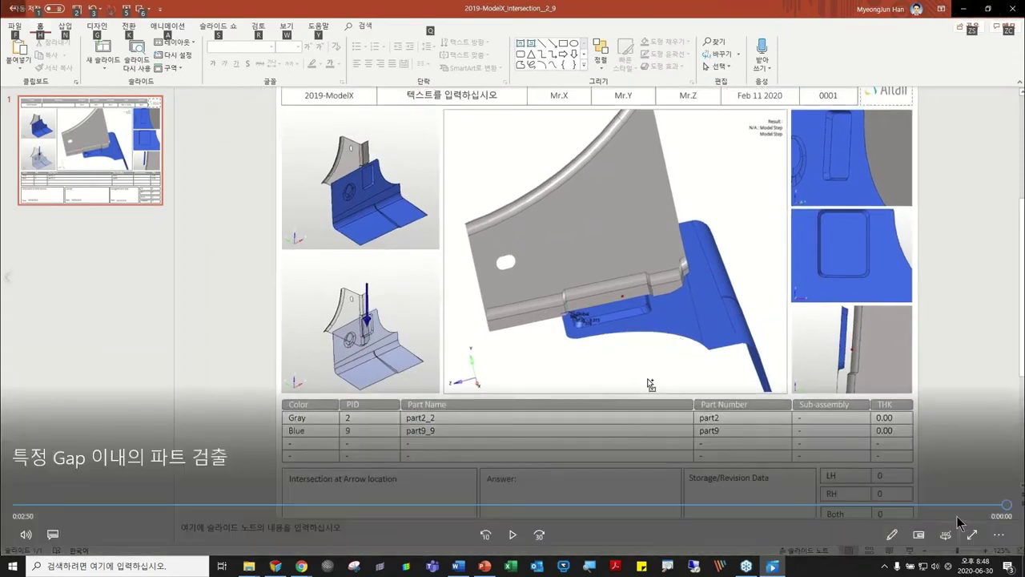
Leave full screen, close the video player and minimize the 2020update folder window
click(971, 536)
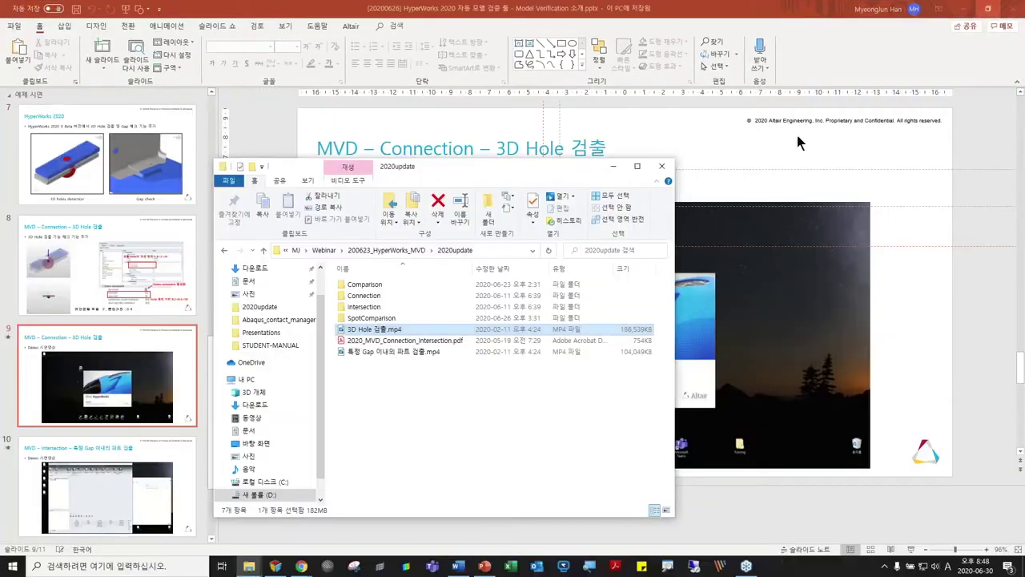
click(1011, 8)
click(611, 168)
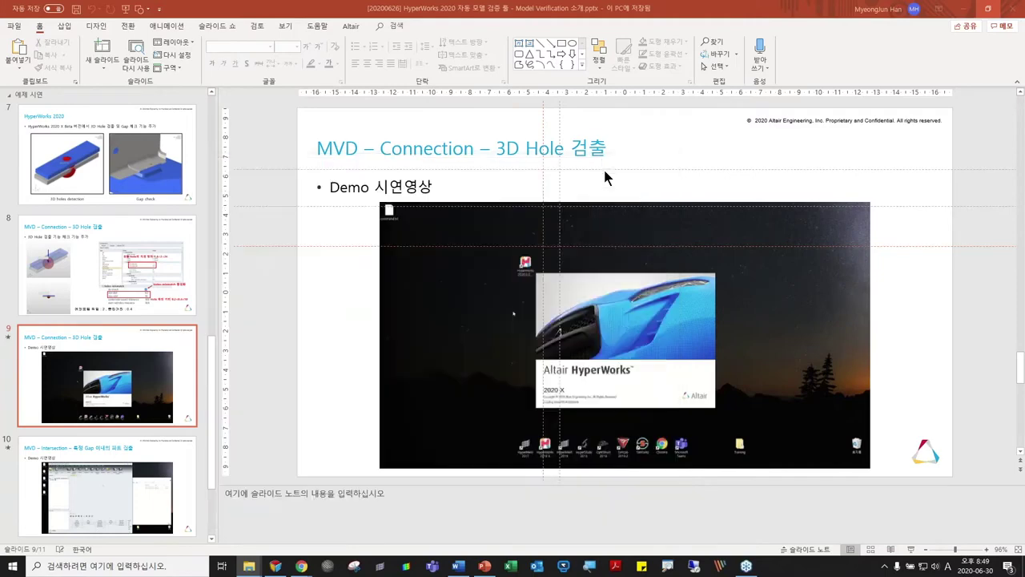
Show slide 10 on Intersection gap detection, return to slide 9, and minimize the presentation
scroll(164, 391, down, 3)
click(164, 391)
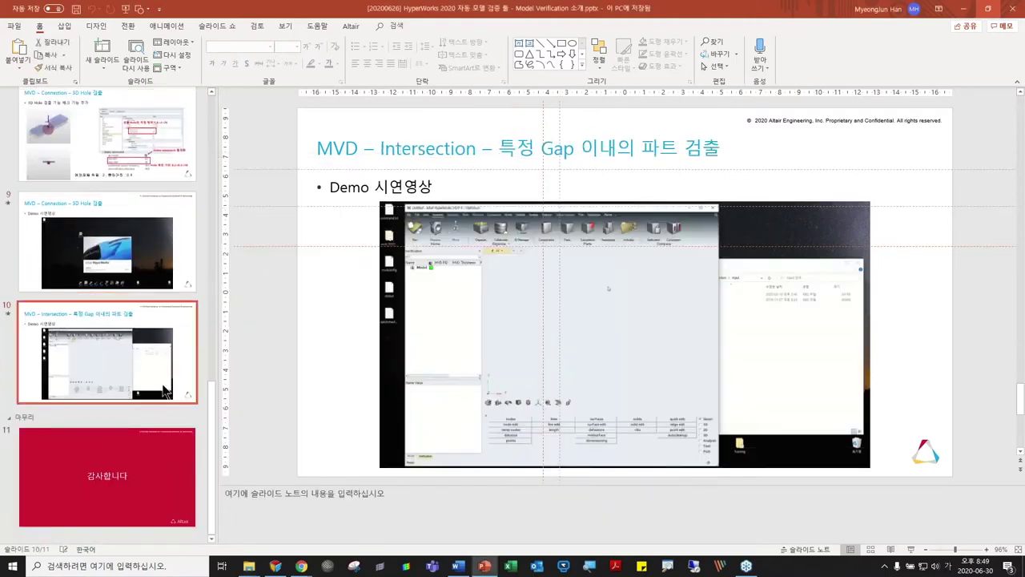
click(154, 282)
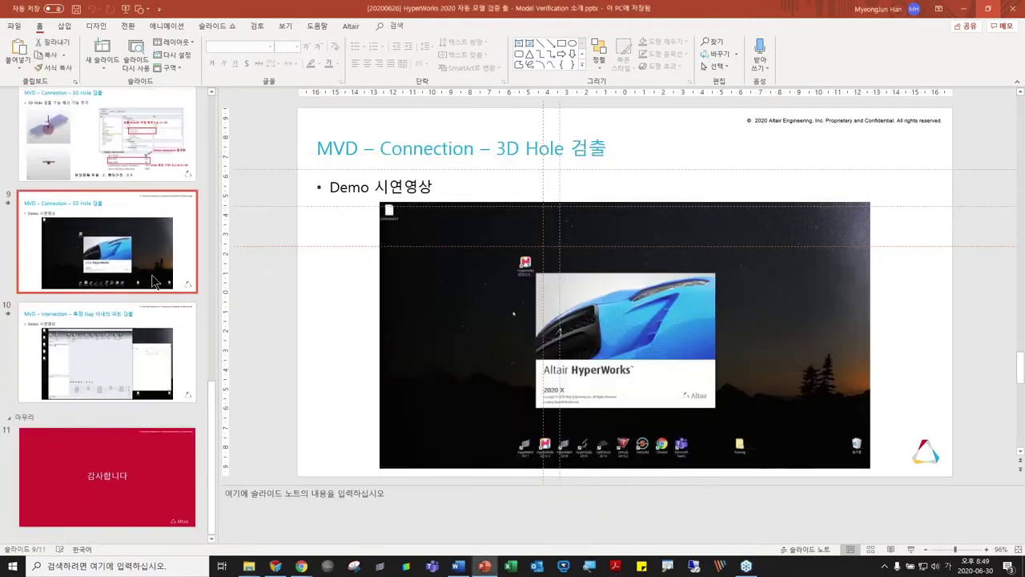
click(963, 8)
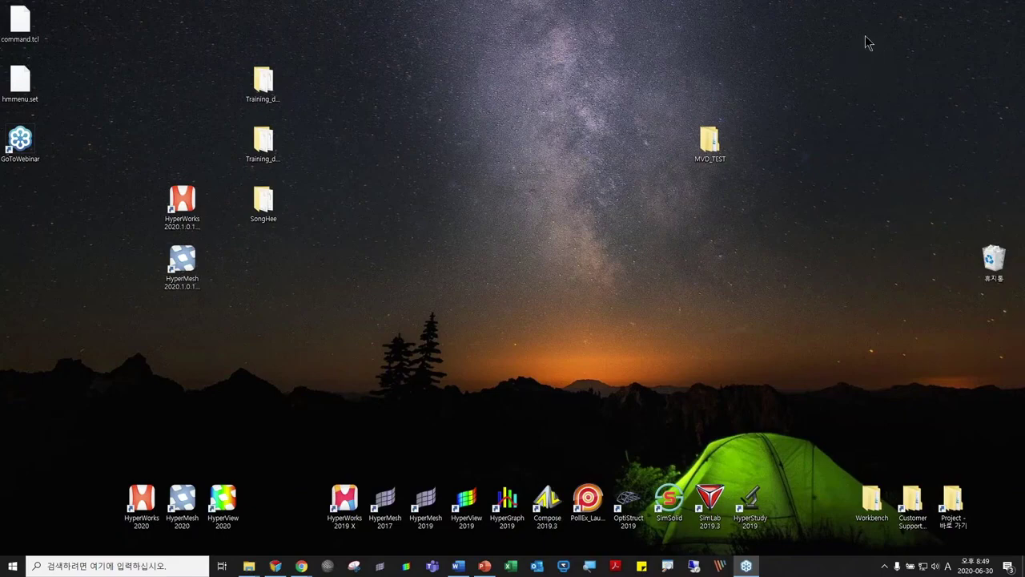
Switch to the Chrome window with the MVD search results and open the bookmarked Altair Connect site in a new tab
mouse_move(305, 567)
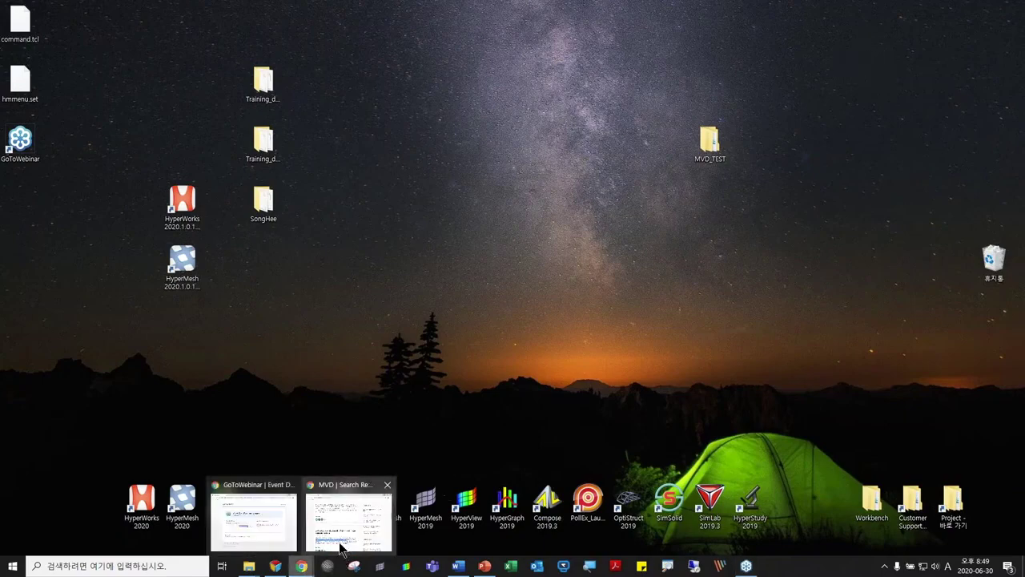
click(353, 520)
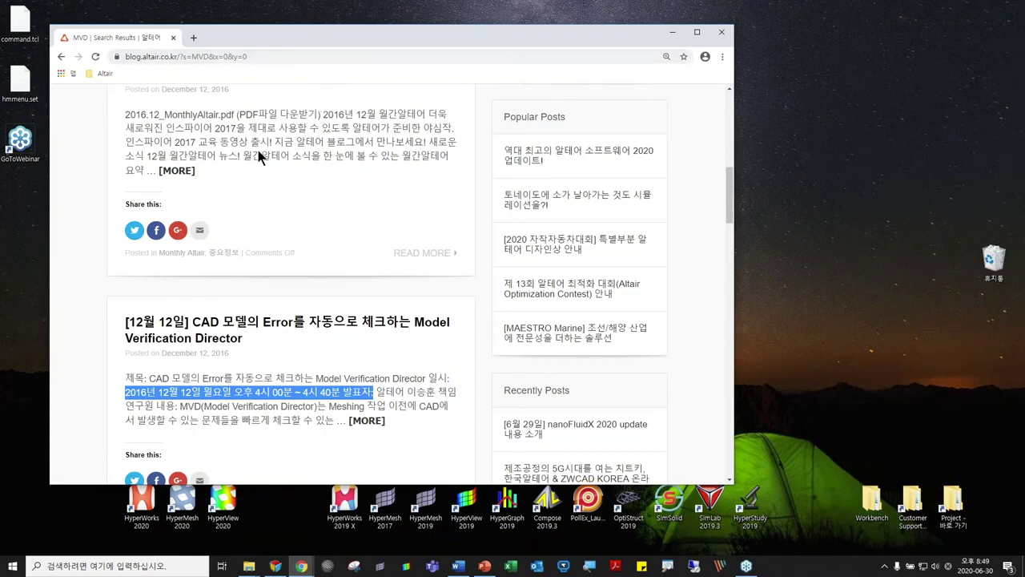
click(193, 38)
click(105, 73)
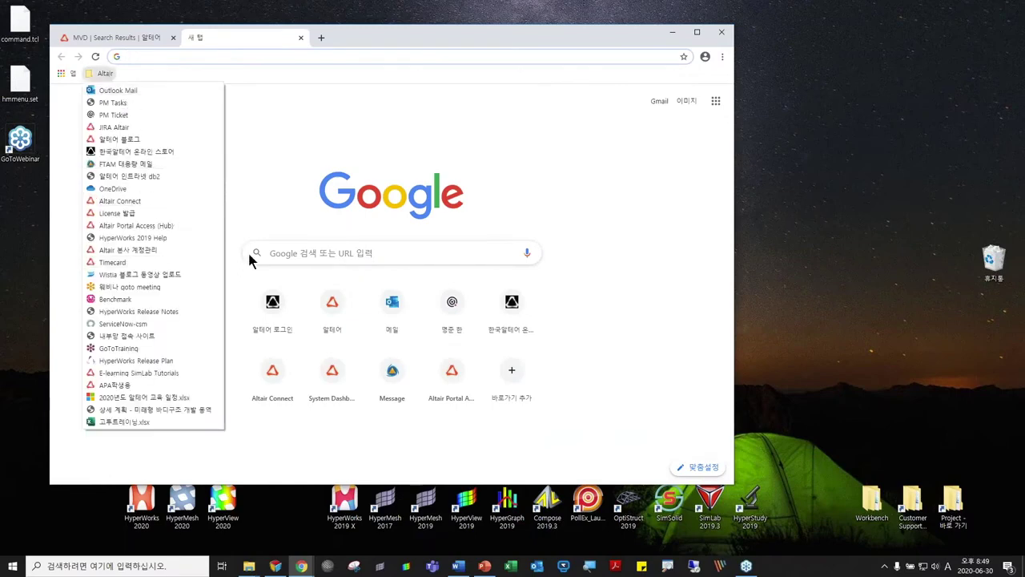
click(152, 200)
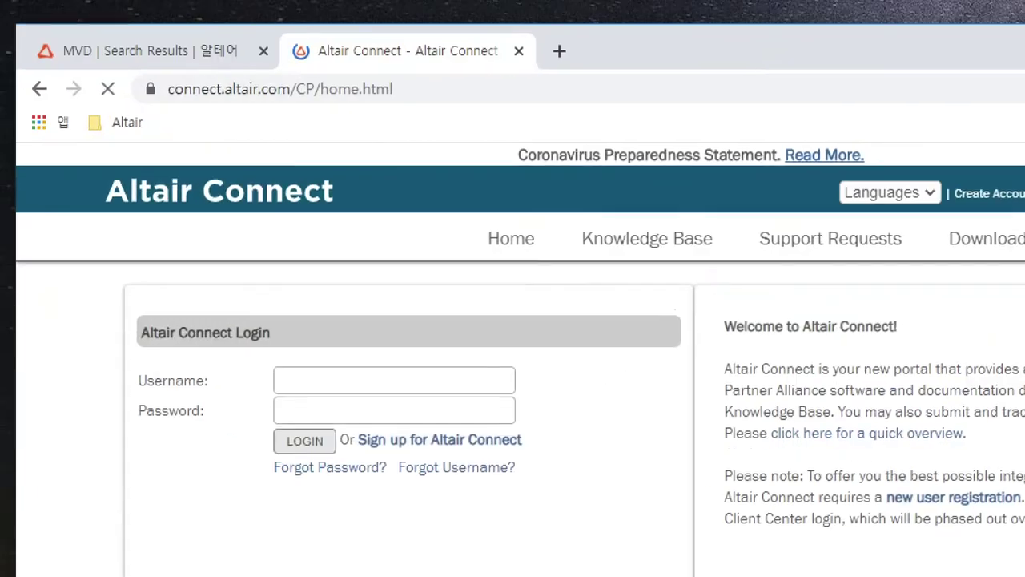
mouse_move(136, 68)
ctrl+shift+mouse_down()
mouse_move(275, 112)
mouse_move(408, 107)
ctrl+shift+mouse_up()
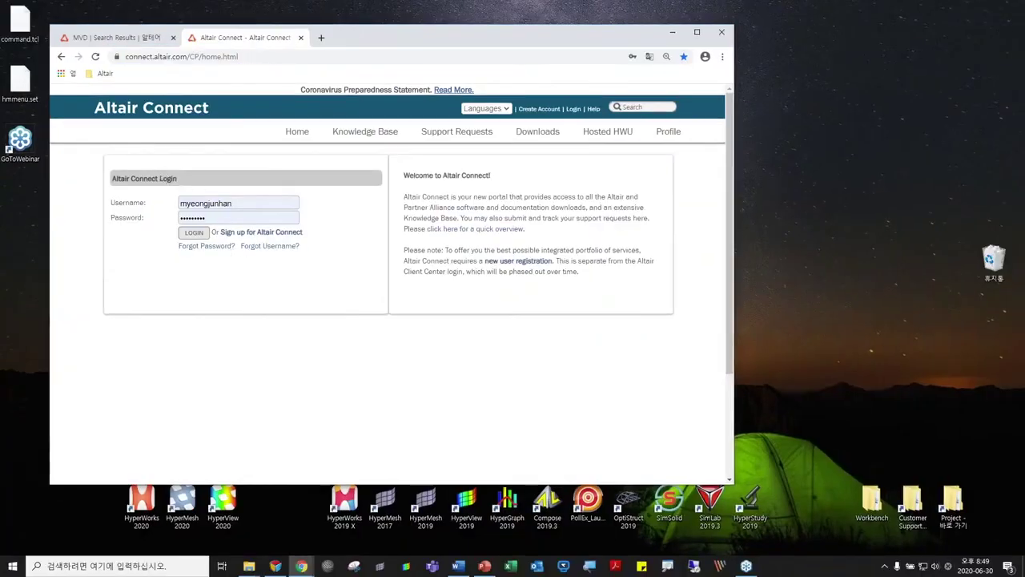
Log in to Altair Connect, maximize the browser and open the HyperWorks software downloads page with its package list
click(193, 233)
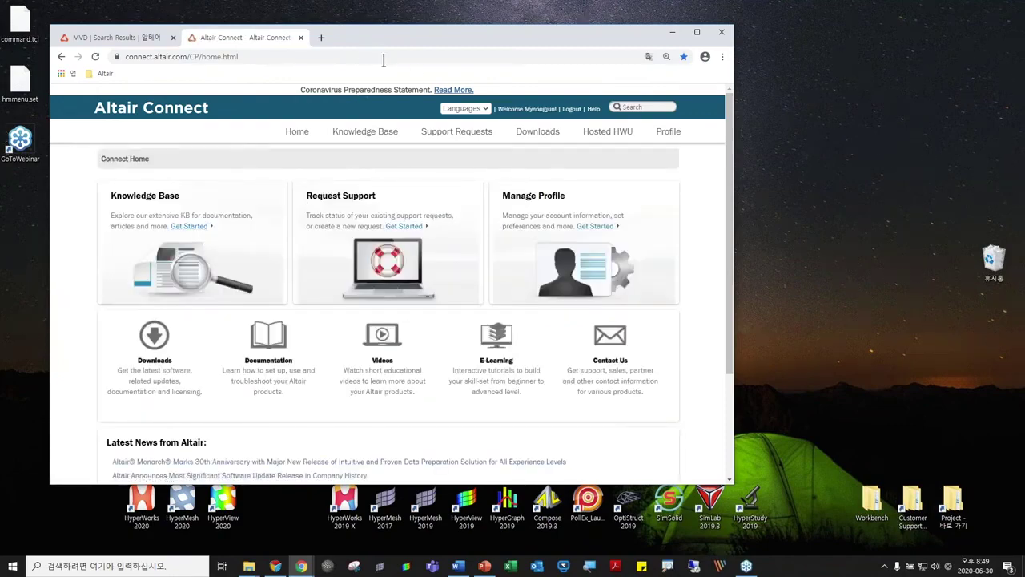
double_click(425, 43)
click(658, 104)
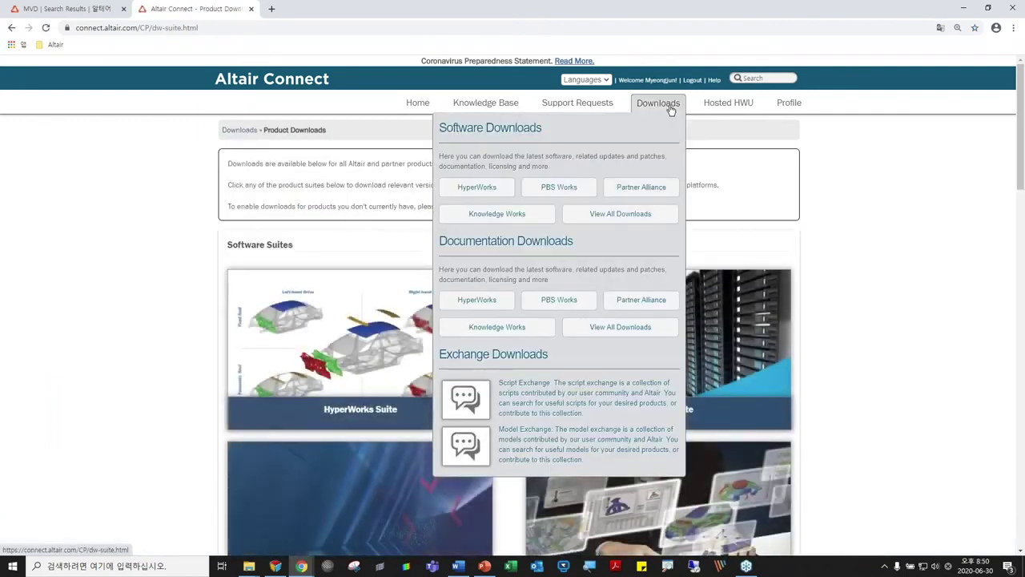
click(477, 190)
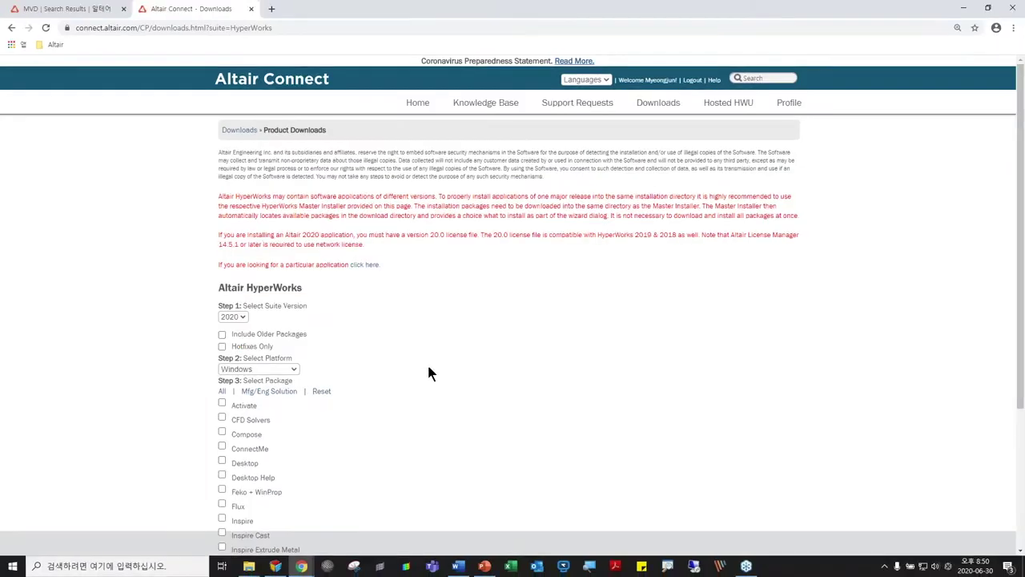
scroll(344, 393, down, 2)
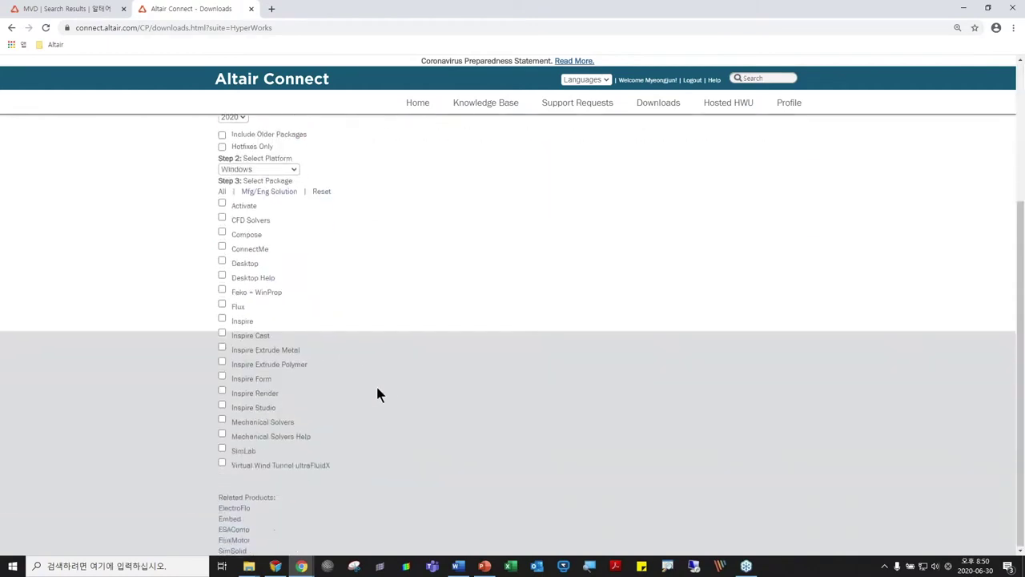
scroll(376, 384, up, 4)
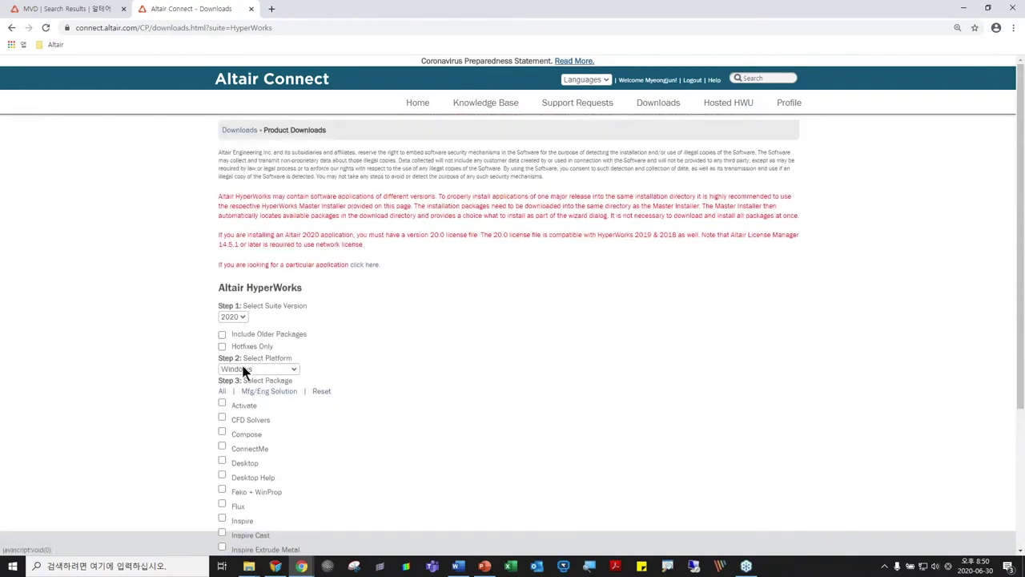
Search the computer's installed apps for "HyperView Pl", and close the search
click(13, 565)
text(HyperView Pl)
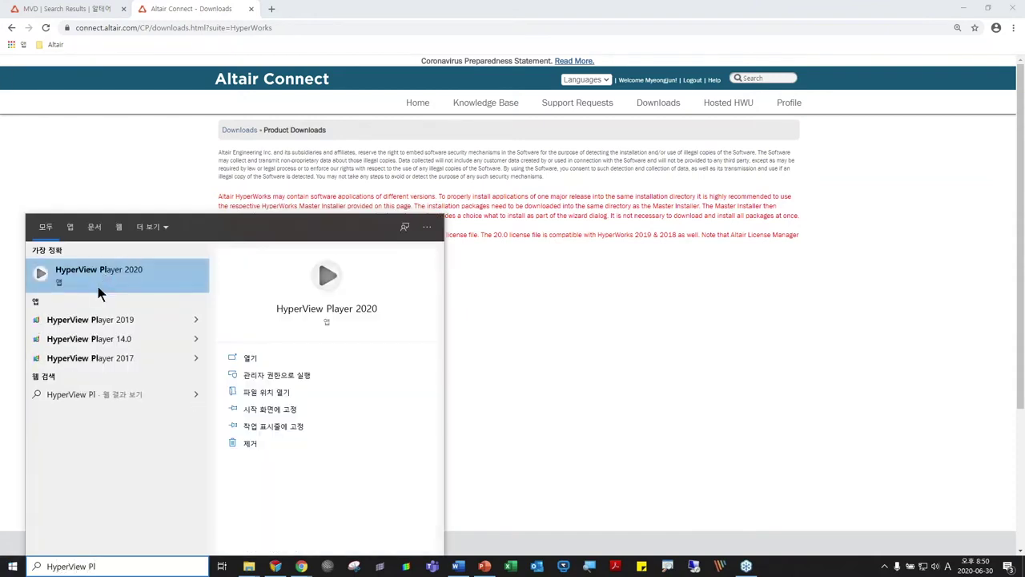
click(545, 290)
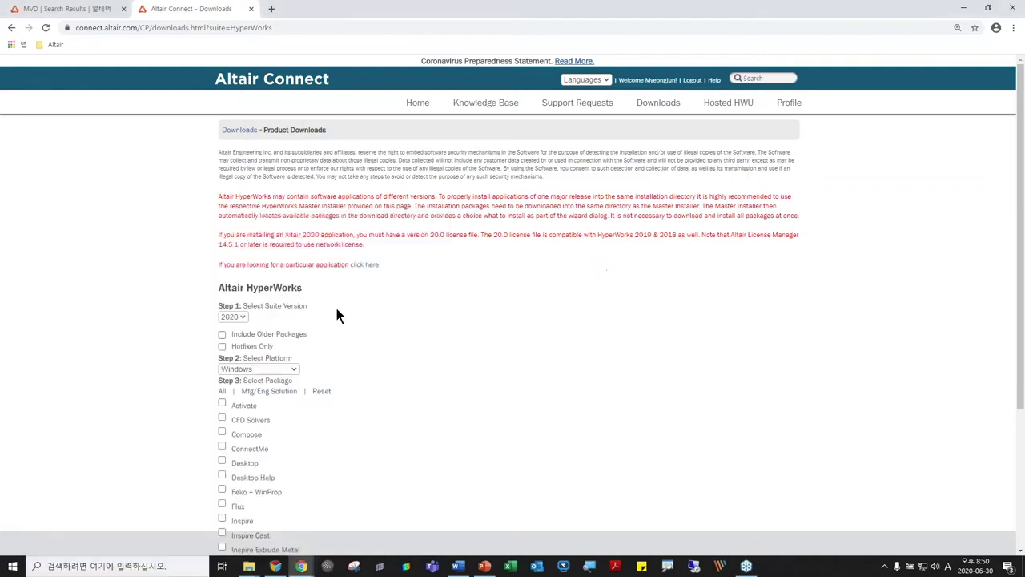
Reset the HyperWorks package selection and display only the Desktop package for suite version 2020
click(222, 461)
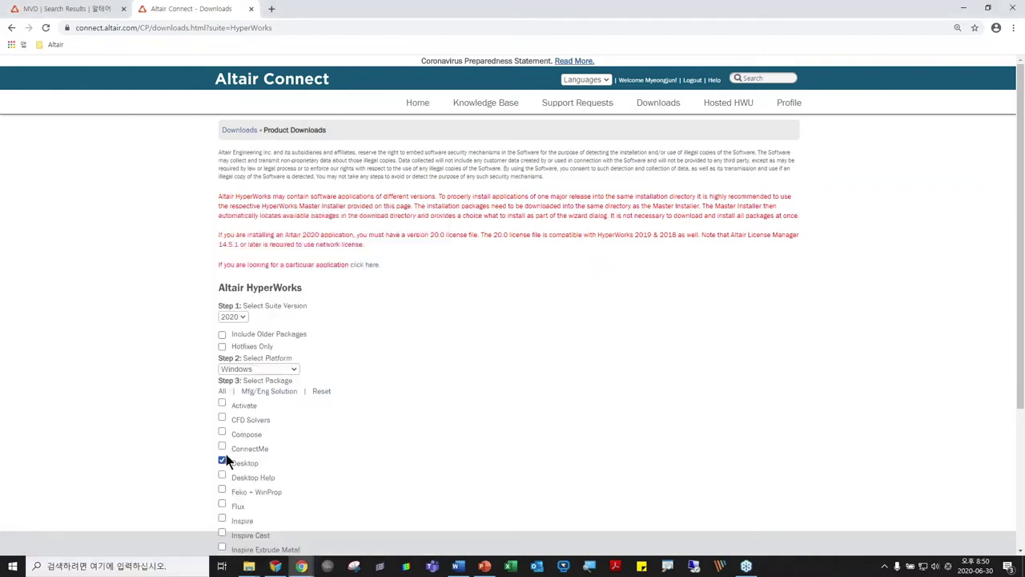
click(233, 337)
scroll(440, 404, down, 3)
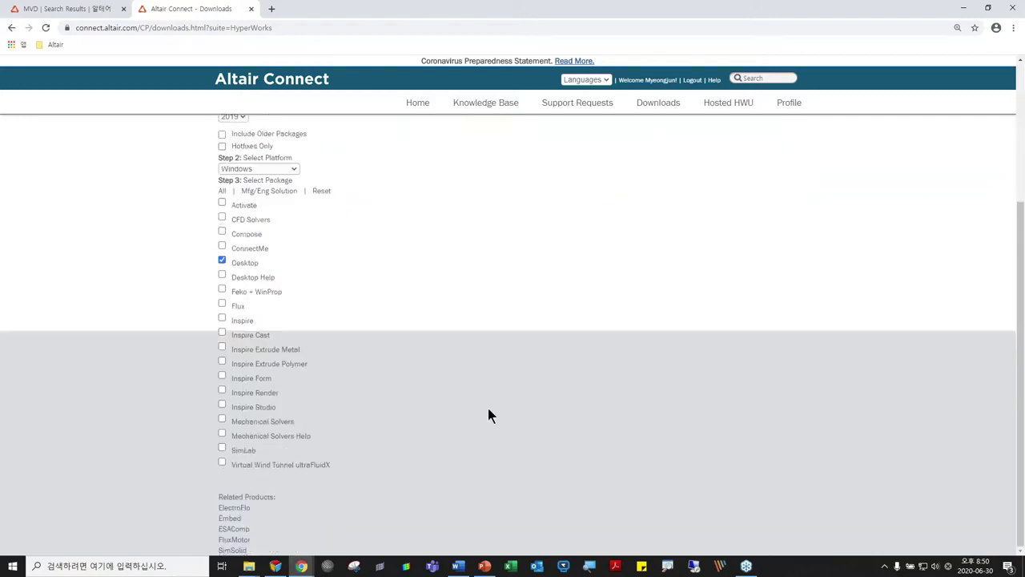
scroll(505, 375, up, 3)
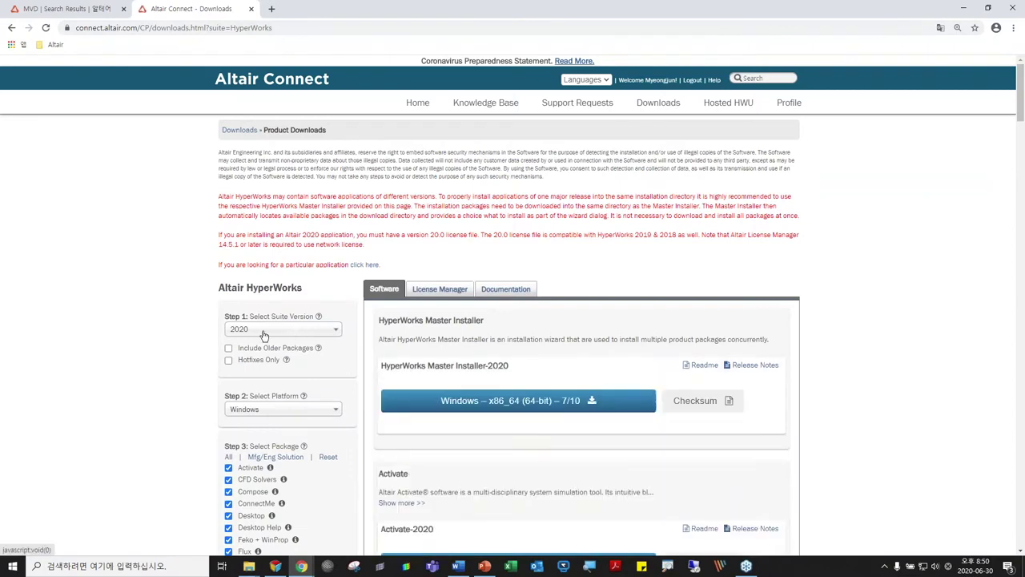
click(328, 456)
click(229, 515)
scroll(558, 385, down, 2)
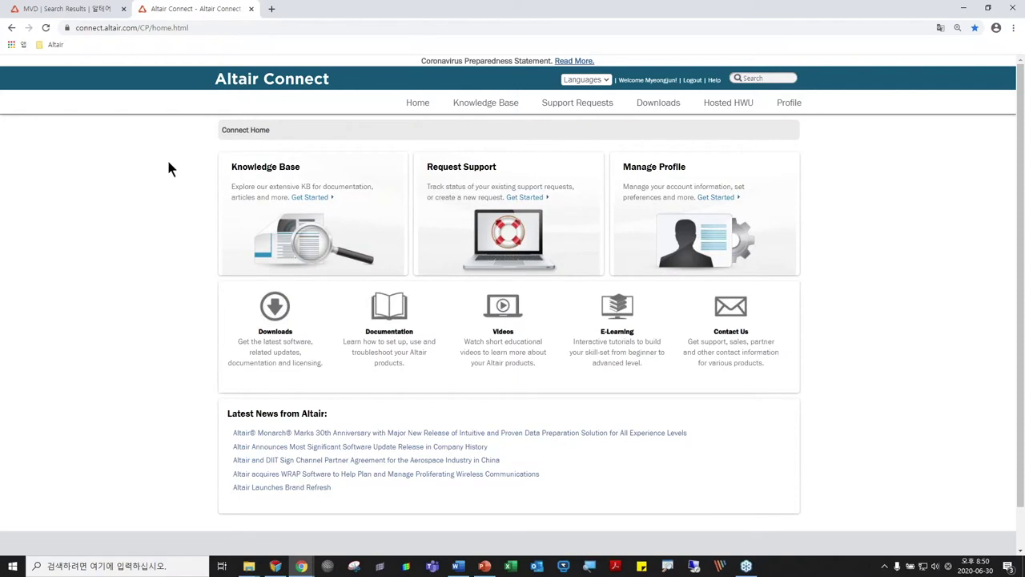
Open the Product Downloads overview and go to the Standalone Products section, marking its heading
mouse_move(670, 107)
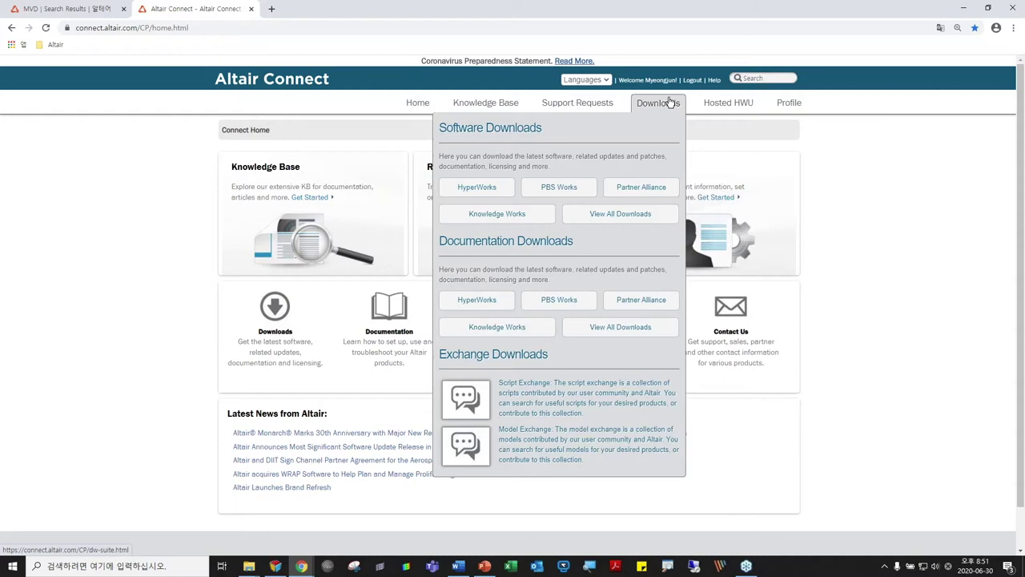
click(668, 101)
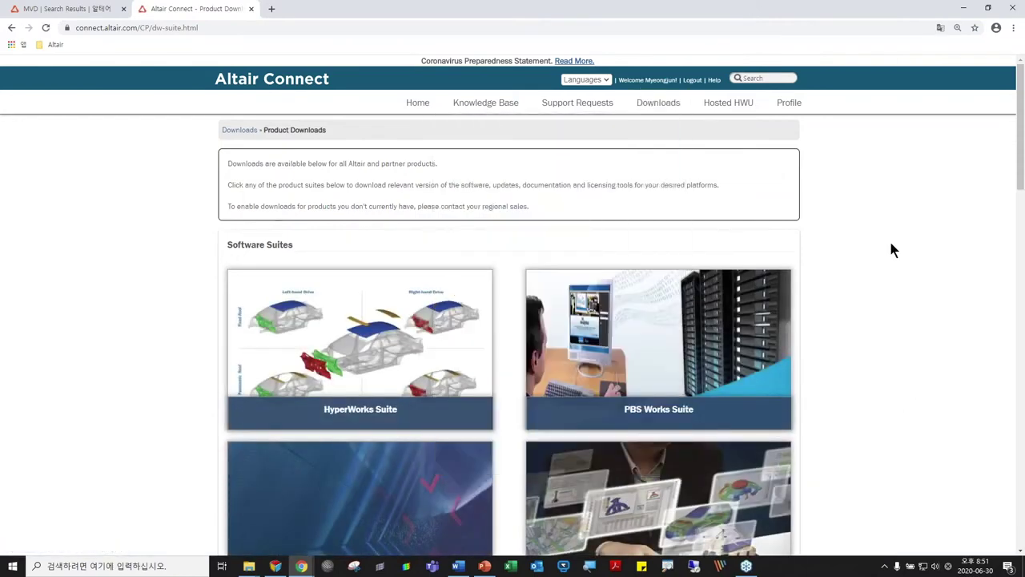
scroll(884, 254, down, 9)
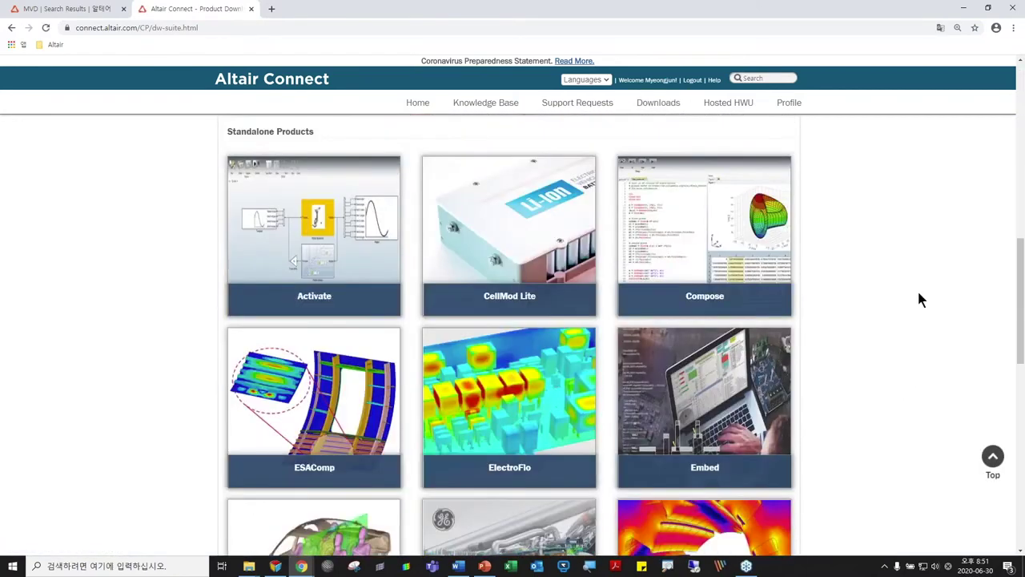
scroll(275, 179, up, 1)
drag(226, 184, 343, 192)
click(256, 179)
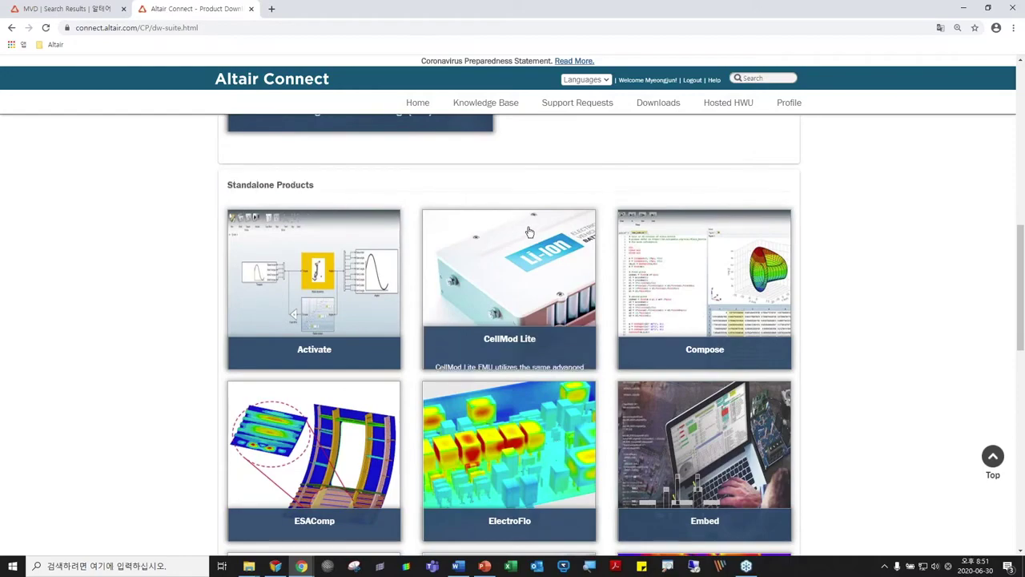
Find HyperView Player among the standalone products and open its download page
scroll(809, 264, down, 4)
scroll(809, 272, down, 2)
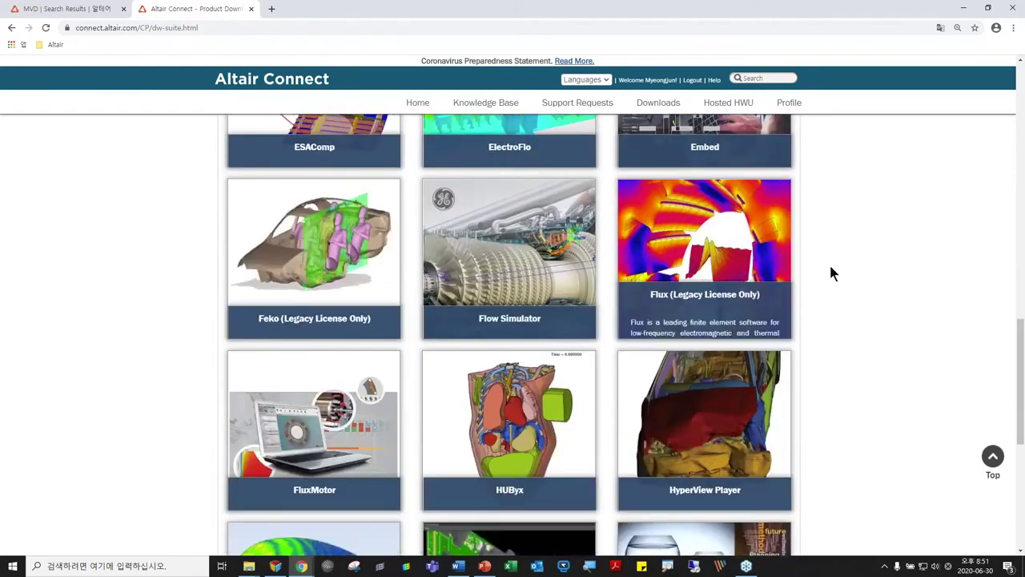
mouse_move(708, 292)
click(702, 257)
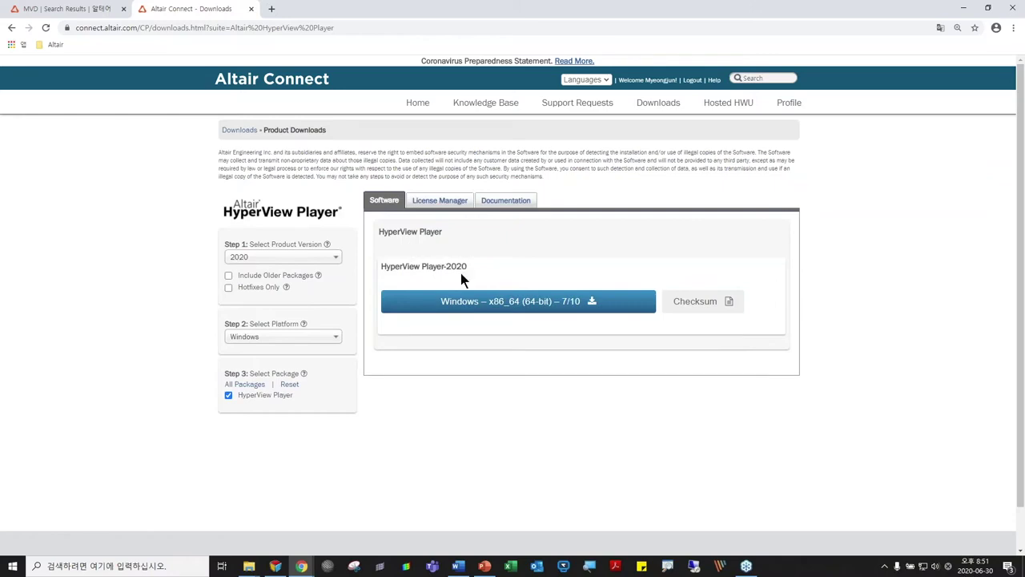
Bring up the 2020update folder in File Explorer and look into the result folder inside Comparison
mouse_move(249, 566)
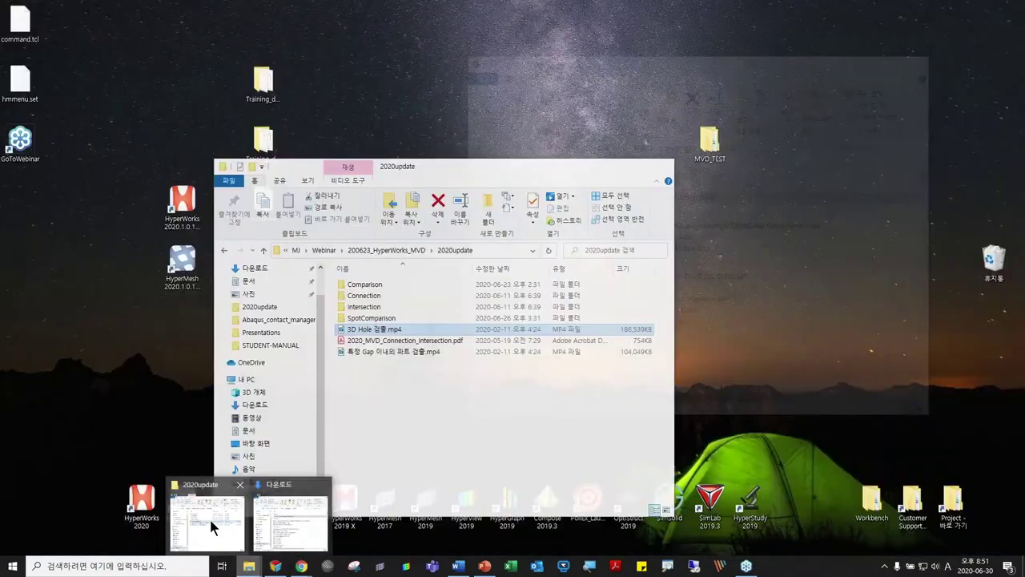
click(212, 527)
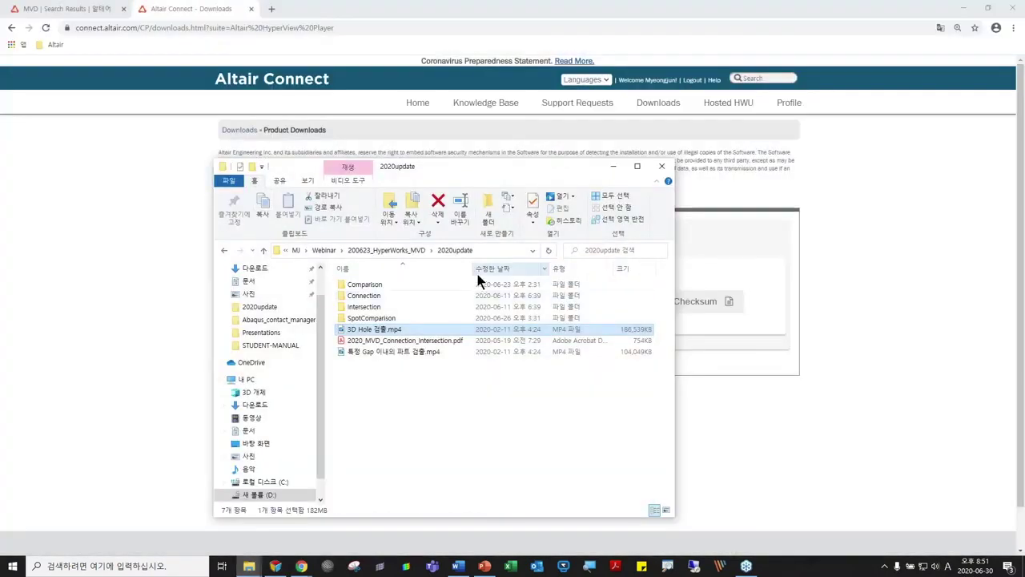
double_click(384, 283)
click(378, 284)
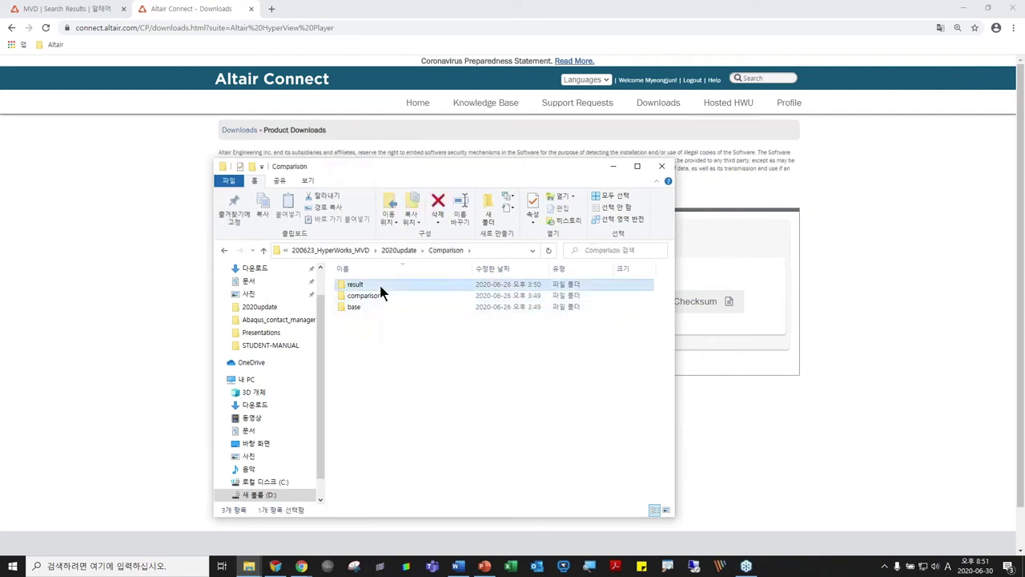
double_click(379, 283)
Return to the 2020update folder, look into the Output folder inside Connection, and put the Explorer window away
click(446, 250)
click(422, 251)
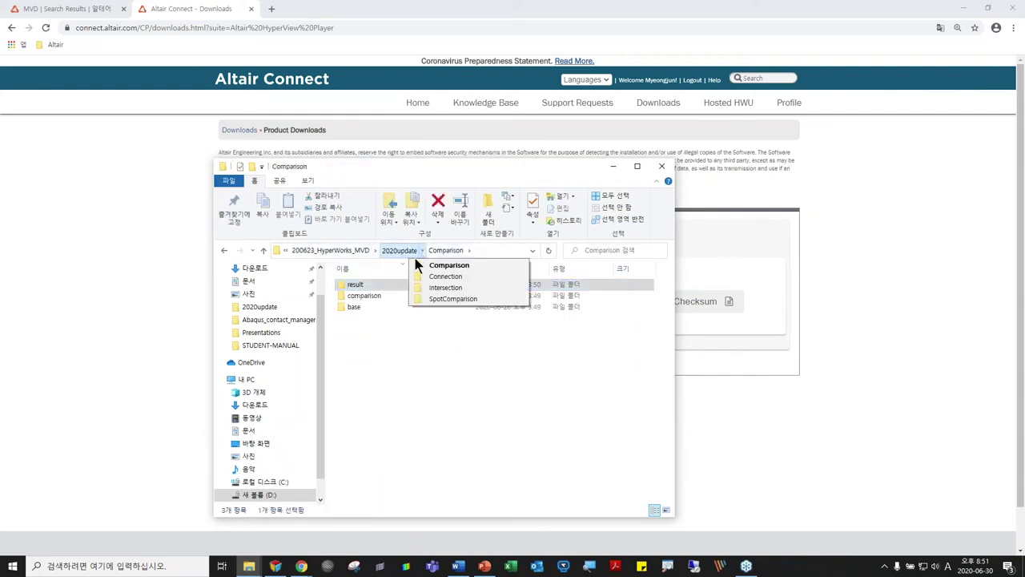
click(402, 251)
double_click(373, 295)
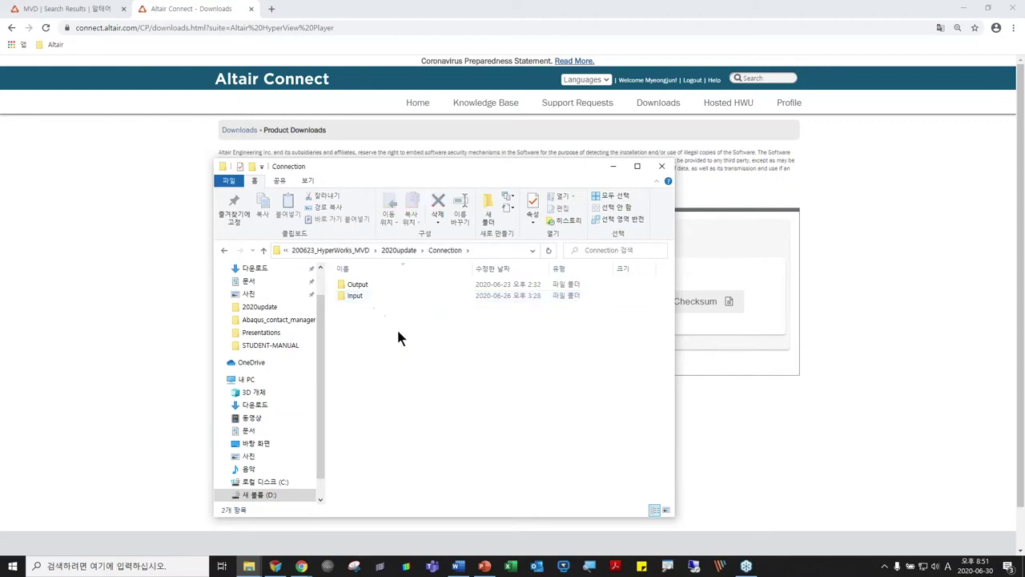
double_click(370, 283)
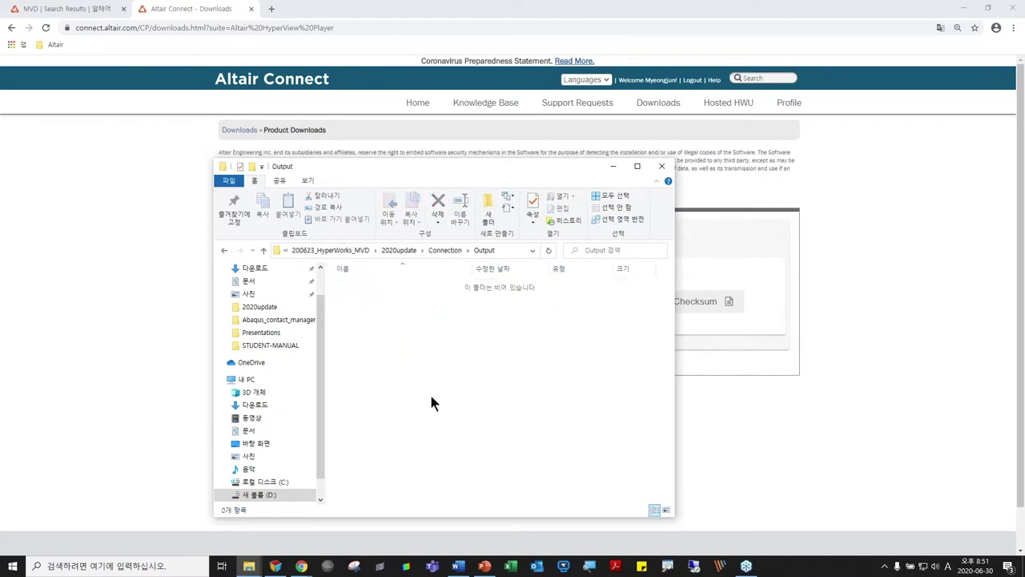
click(612, 166)
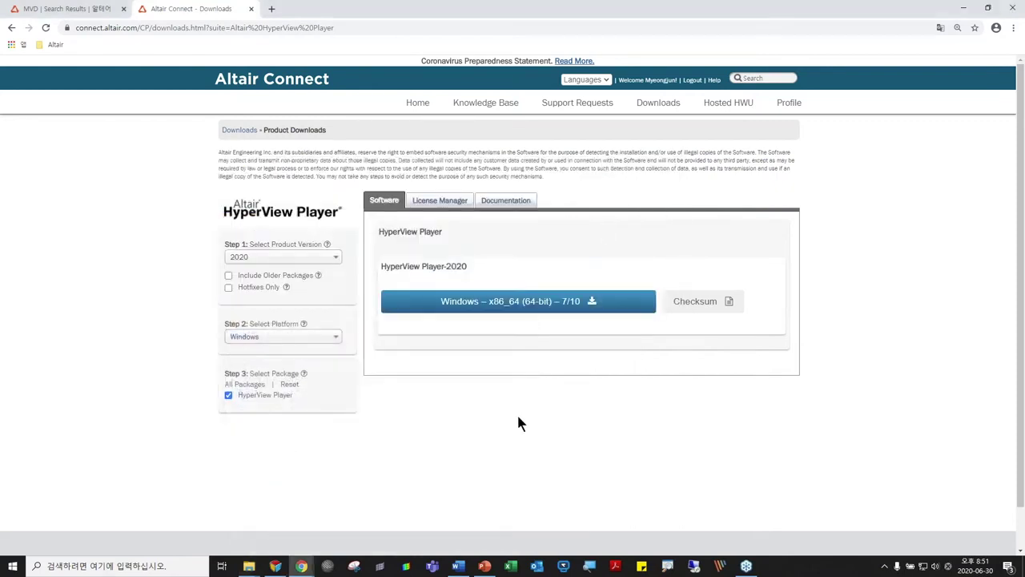
Switch to the Model Verification presentation in PowerPoint and show slide 2, FUNCTION AT GLANCE
click(963, 8)
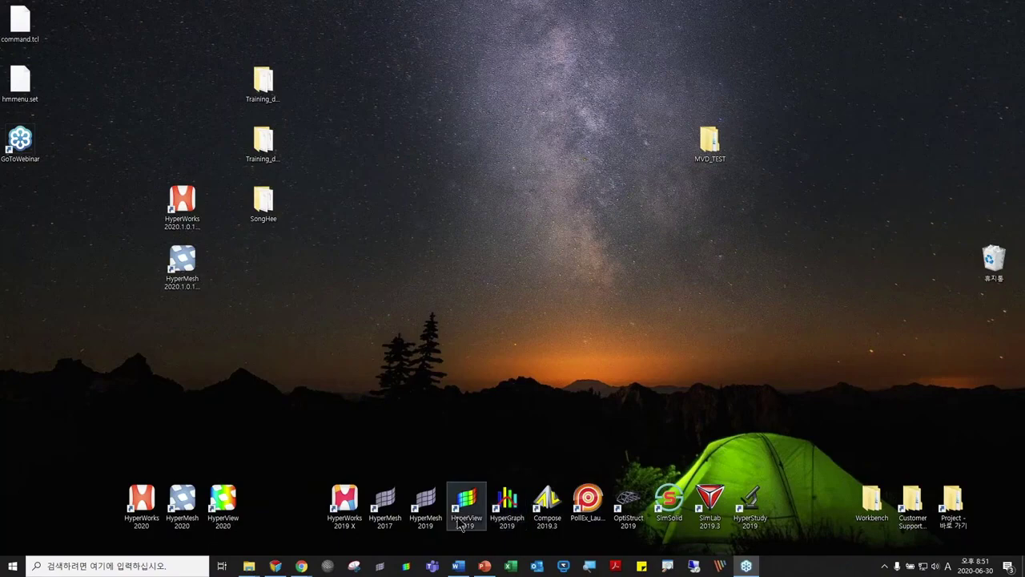
click(484, 566)
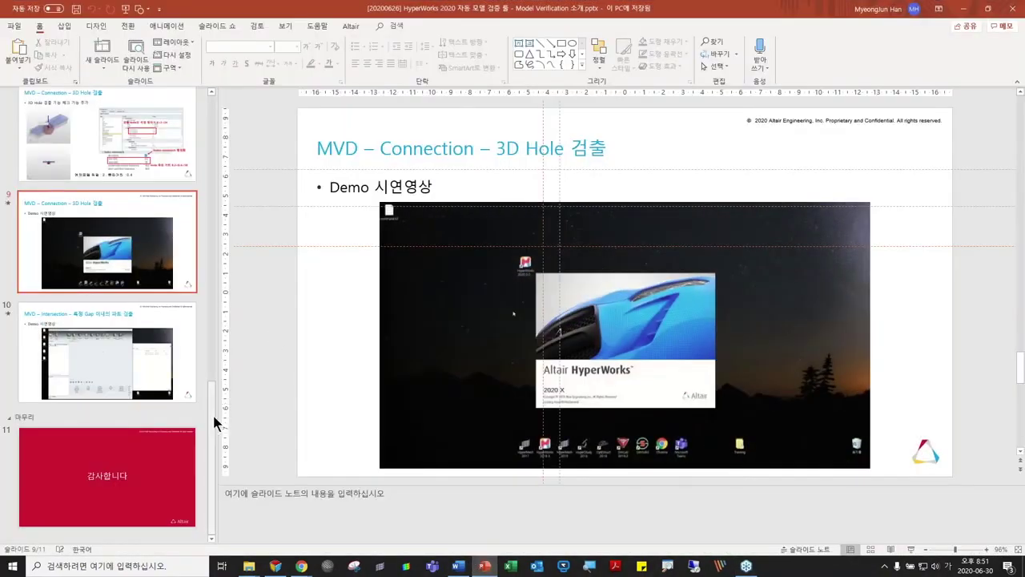
click(138, 391)
drag(213, 435, 211, 168)
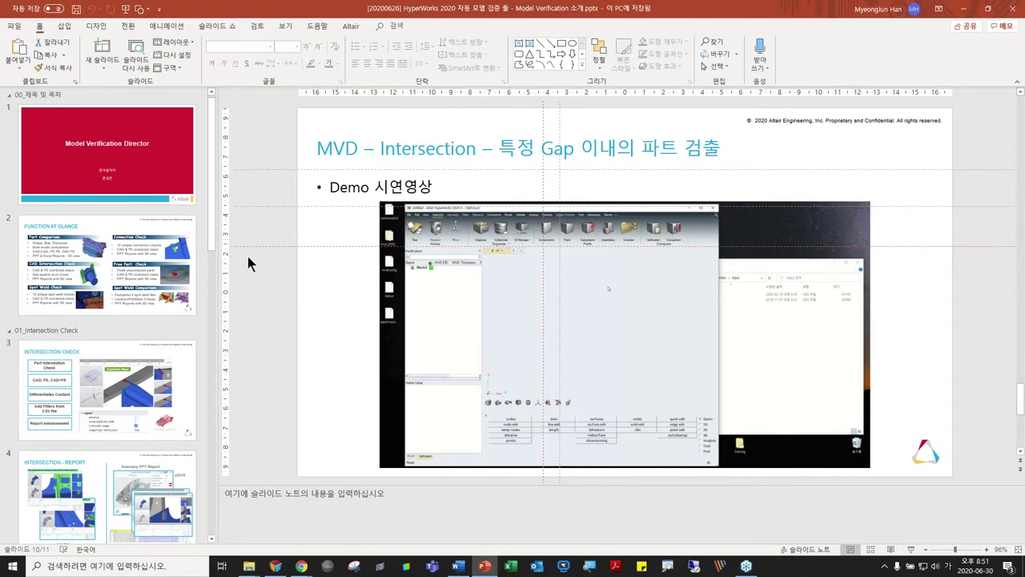
scroll(121, 366, down, 7)
drag(210, 424, 187, 183)
click(176, 178)
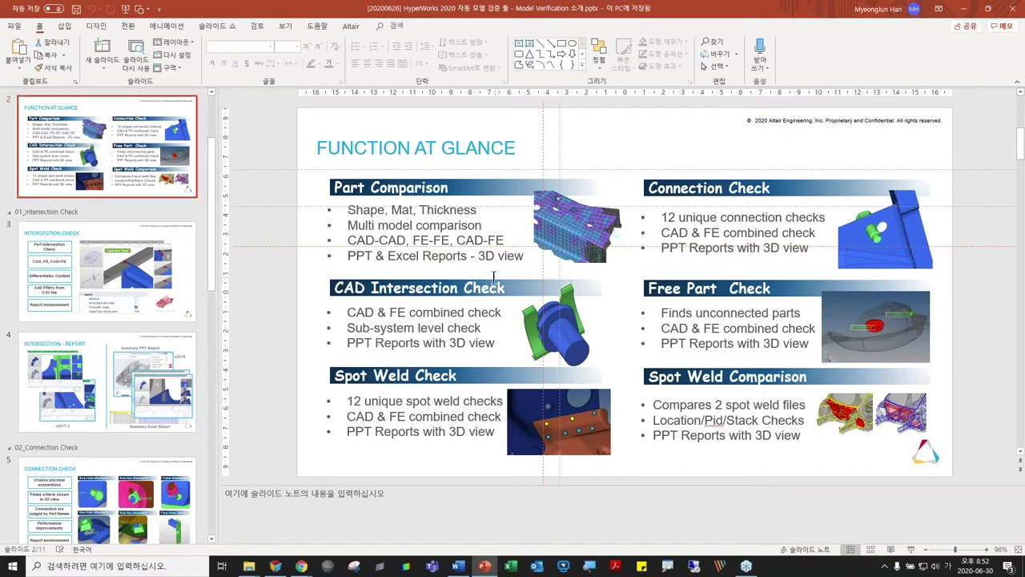
Switch to Chrome, open the bookmarked HyperWorks 2019 Help in a new tab, and shrink the browser to a floating window
mouse_move(302, 566)
click(388, 531)
key(ctrl+t)
click(64, 44)
click(135, 208)
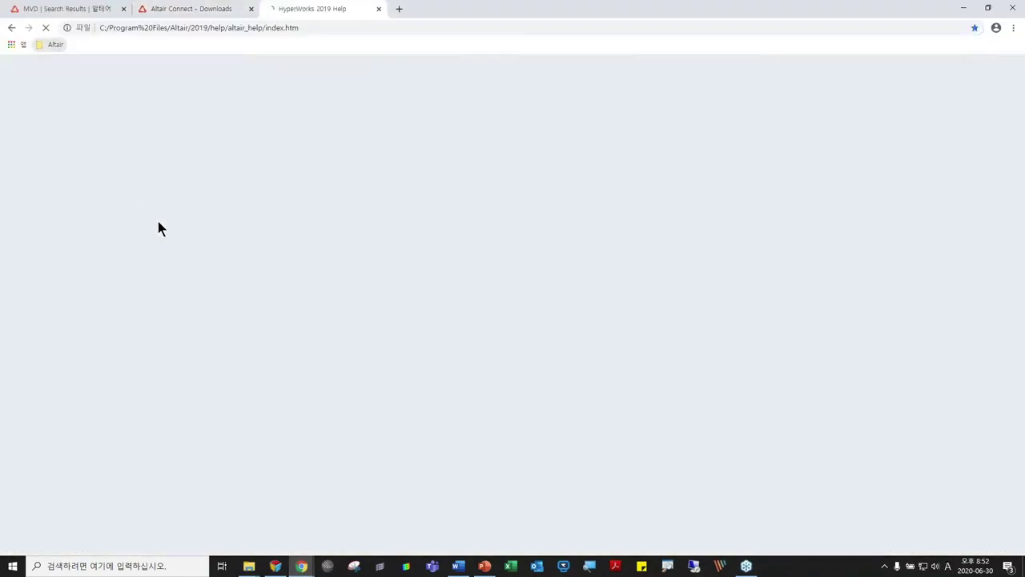
double_click(760, 7)
drag(518, 36, 603, 66)
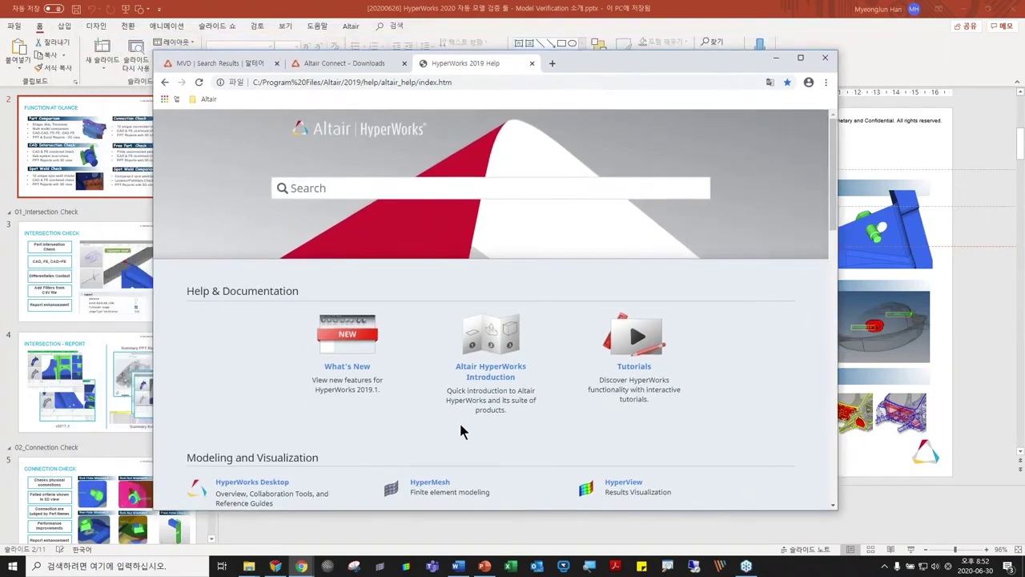
Search the HyperWorks help for "MVD" and narrow the results to the HyperMesh category
click(420, 182)
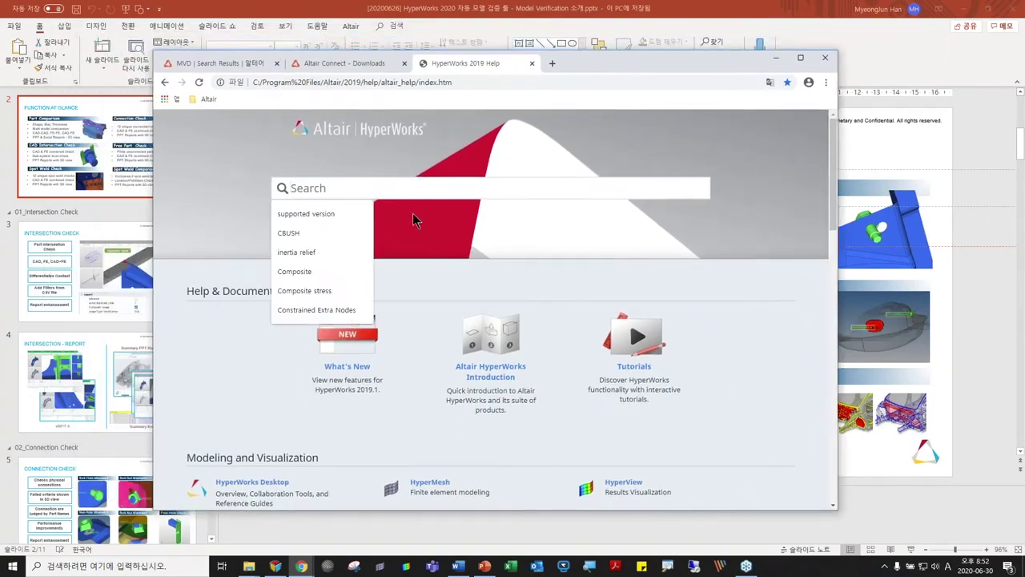
text(MVD)
key(Return)
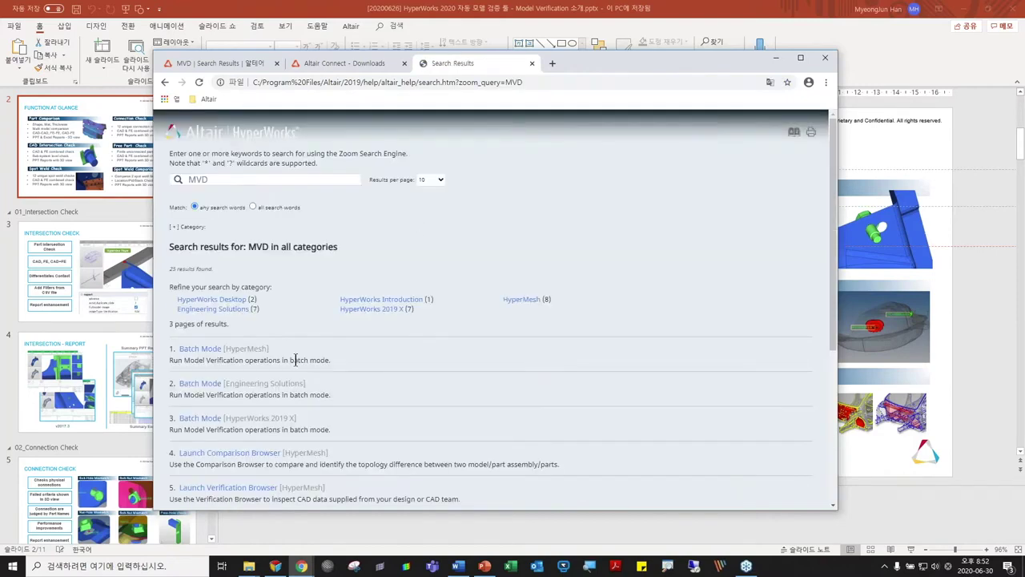
click(525, 299)
scroll(384, 338, down, 2)
Search the help for "model verification director" and look through the first page of results
key(ctrl+a)
text(model)
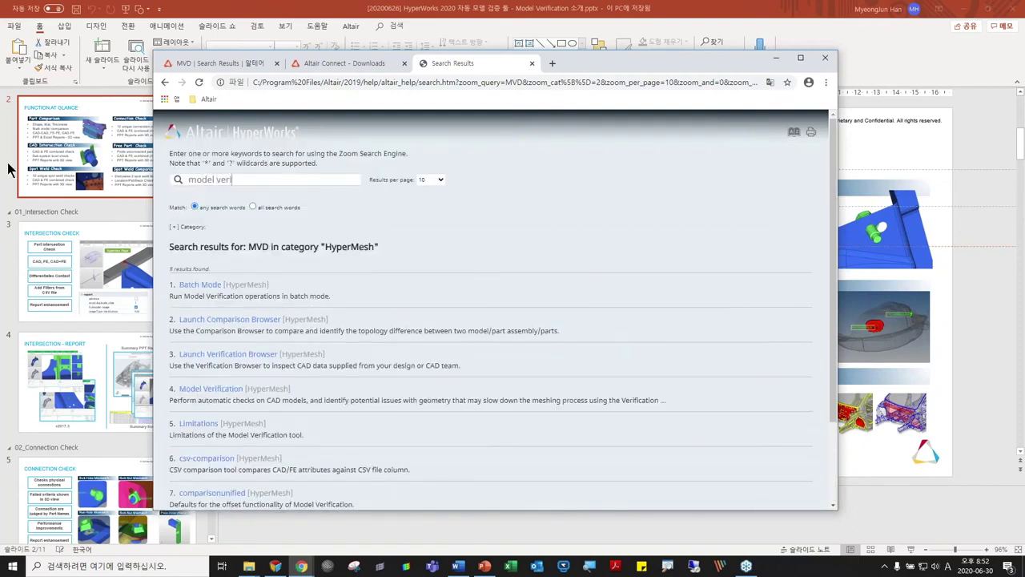
text( verification director)
key(Return)
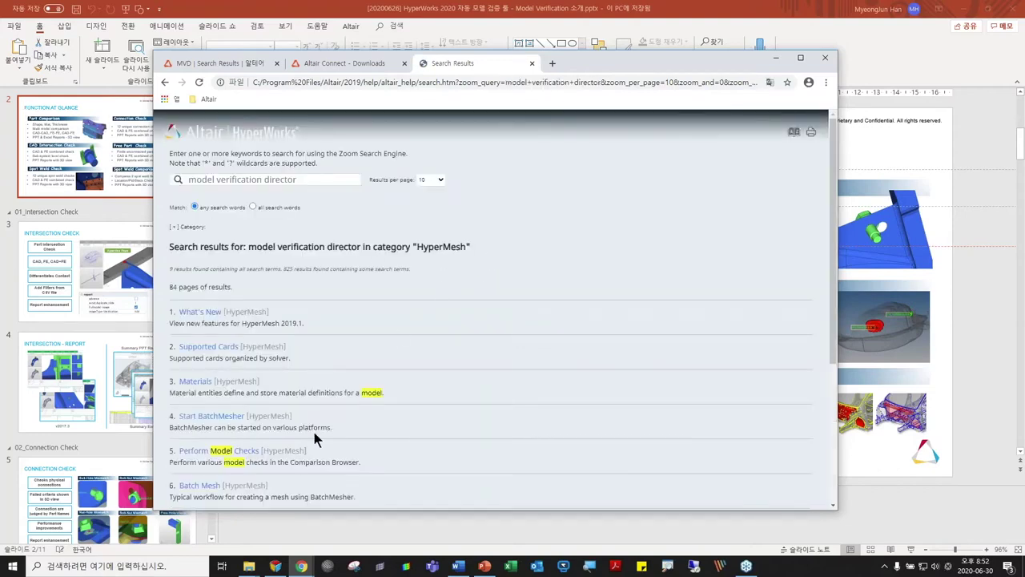
scroll(315, 438, down, 3)
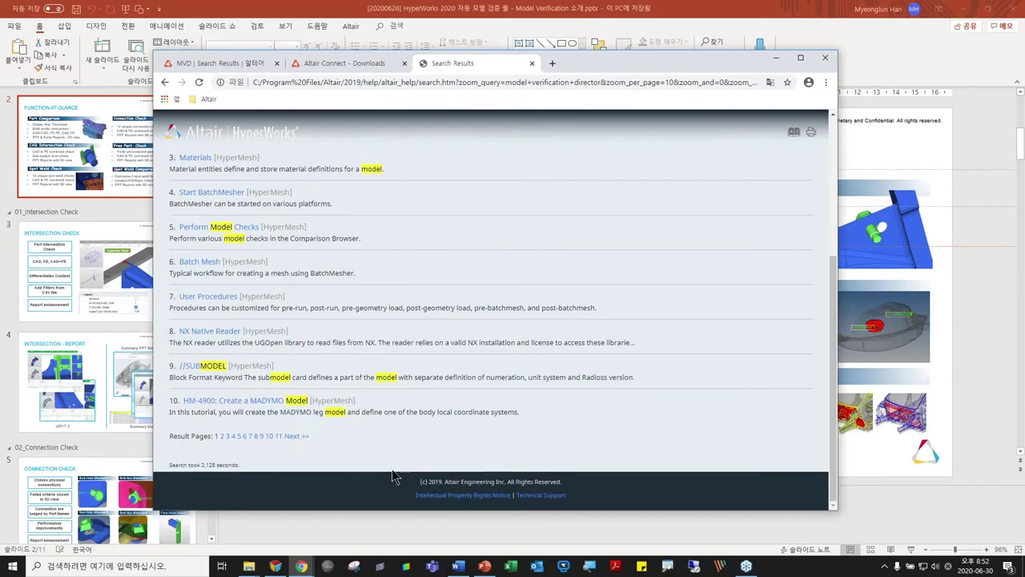
scroll(261, 286, up, 3)
Search the help for "configuration" and open the Configure Model Checker topic
triple_click(305, 181)
text(configuration)
key(Return)
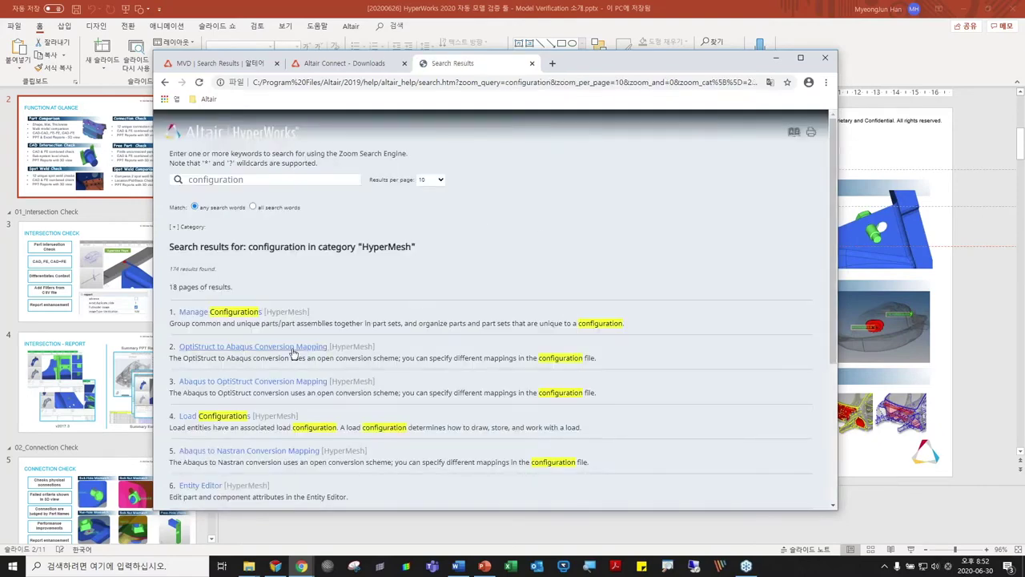
scroll(233, 322, down, 3)
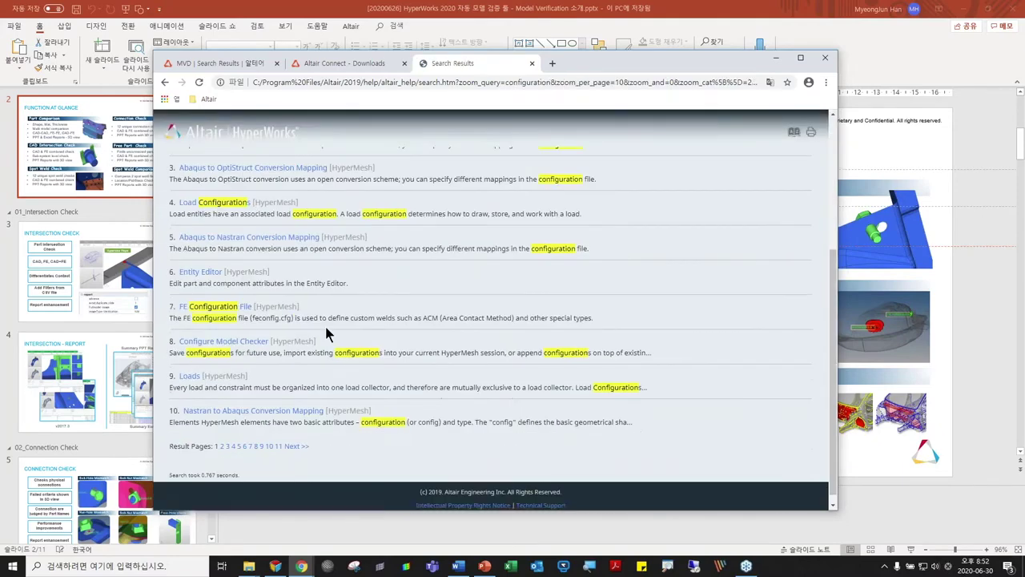
click(245, 343)
drag(282, 298, 282, 248)
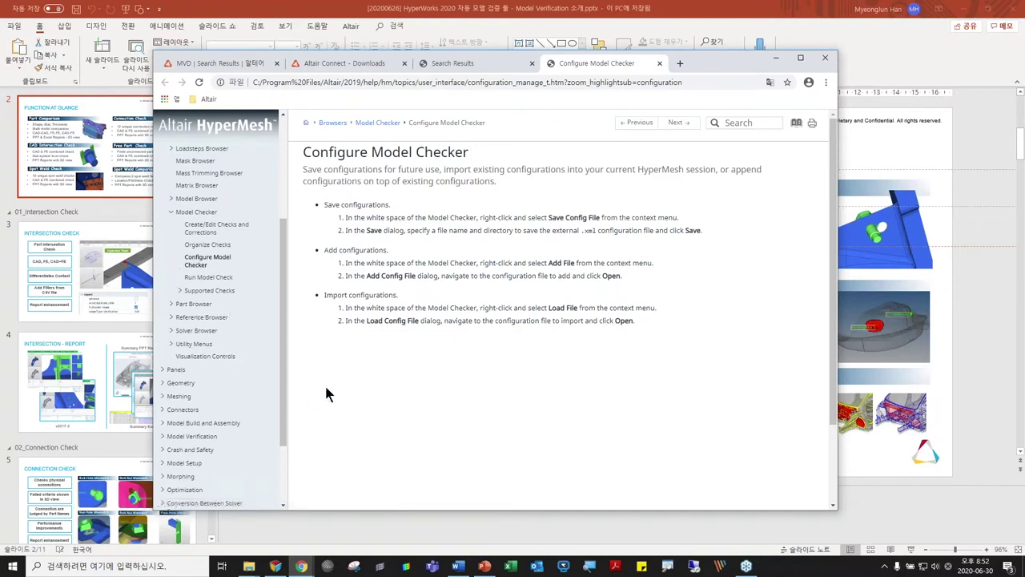
Expand Model Verification in the help contents, collapse Browsers, and read the Configure Model Verification Settings topic
click(202, 437)
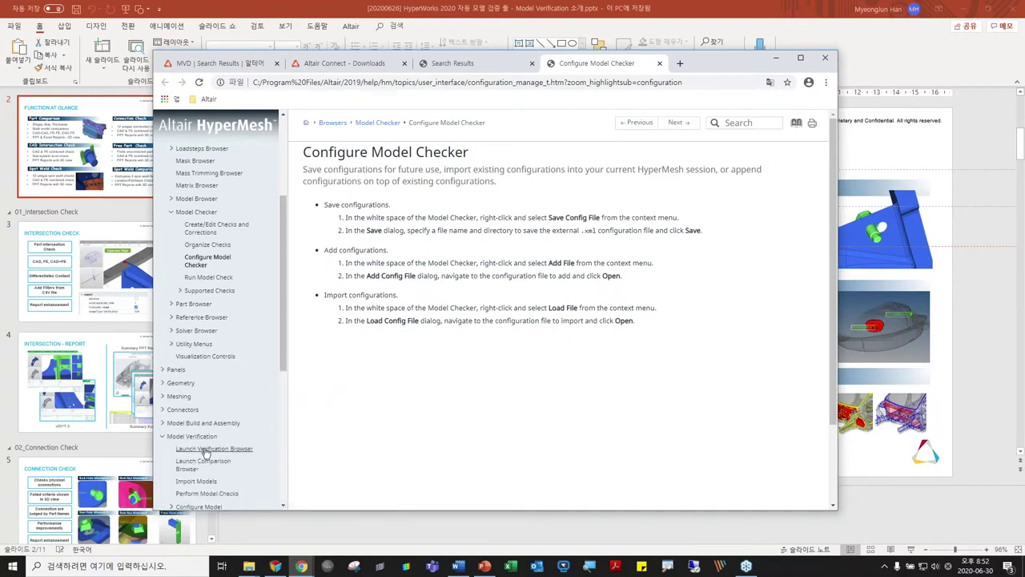
scroll(279, 337, up, 1)
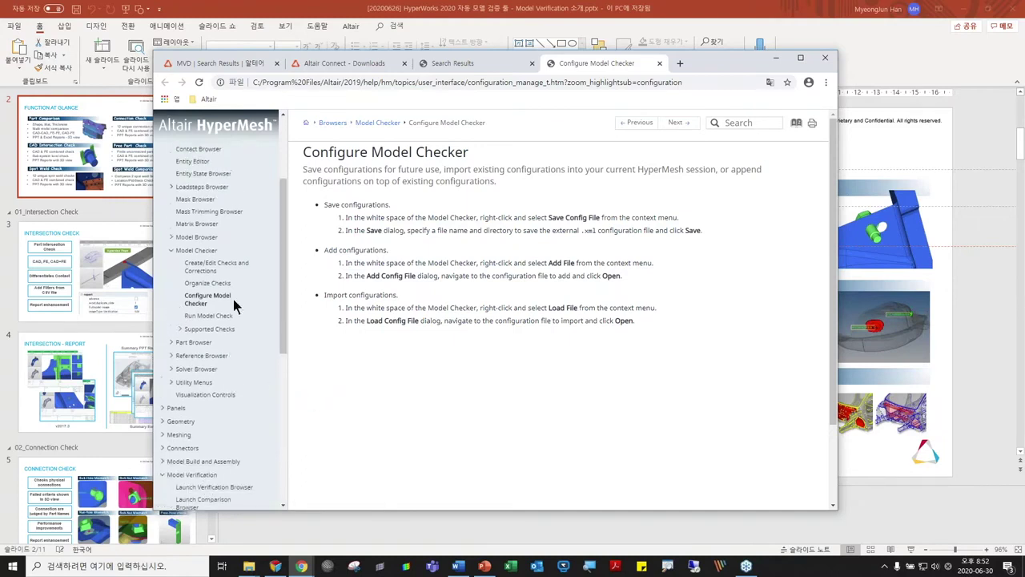
drag(284, 297, 284, 238)
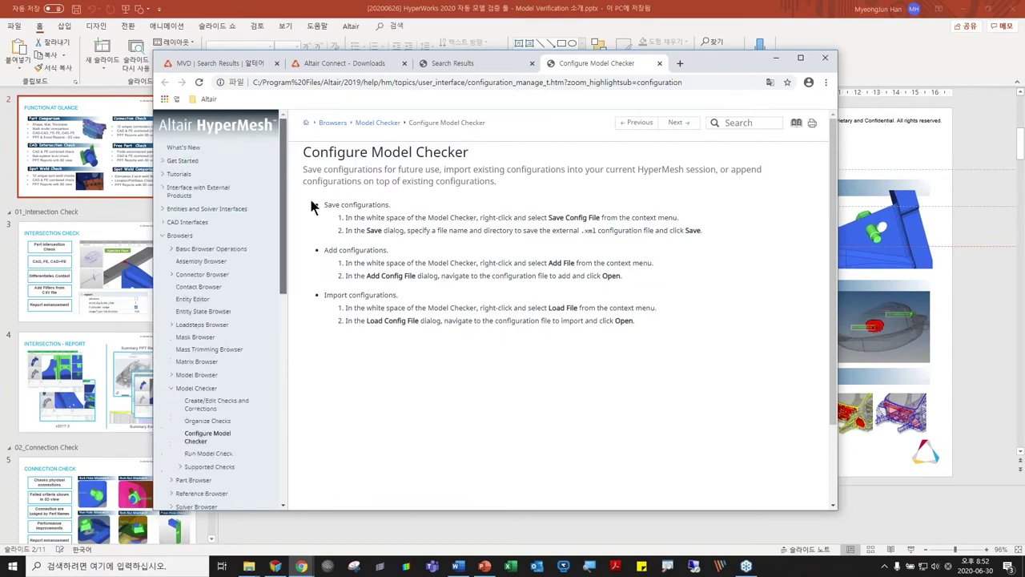
click(163, 237)
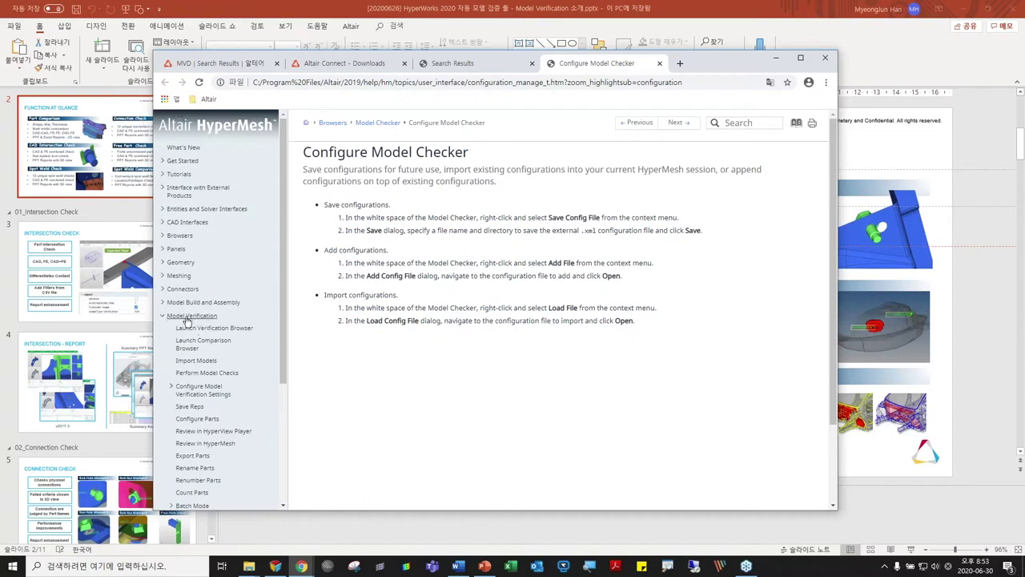
scroll(228, 317, down, 2)
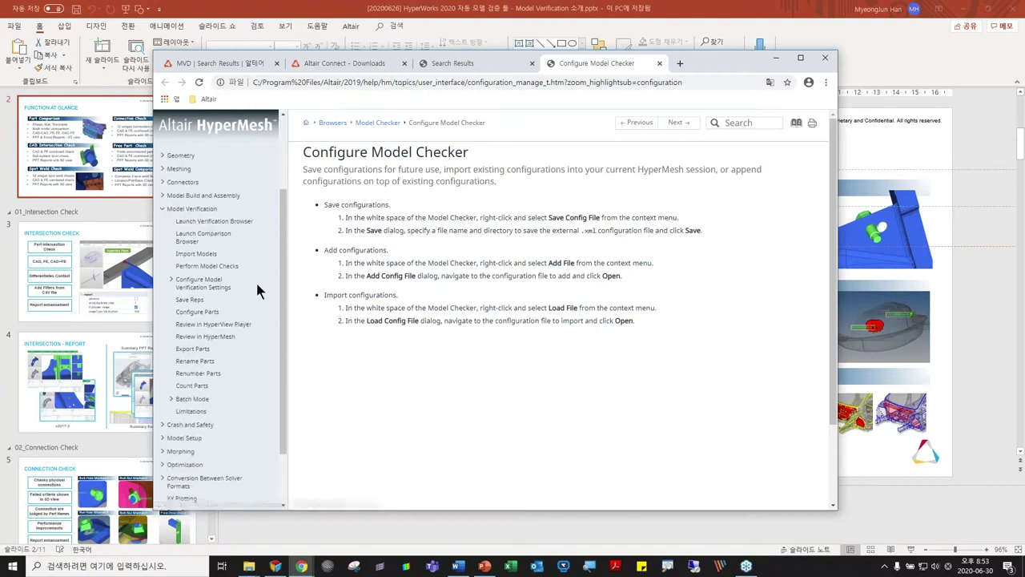
click(205, 285)
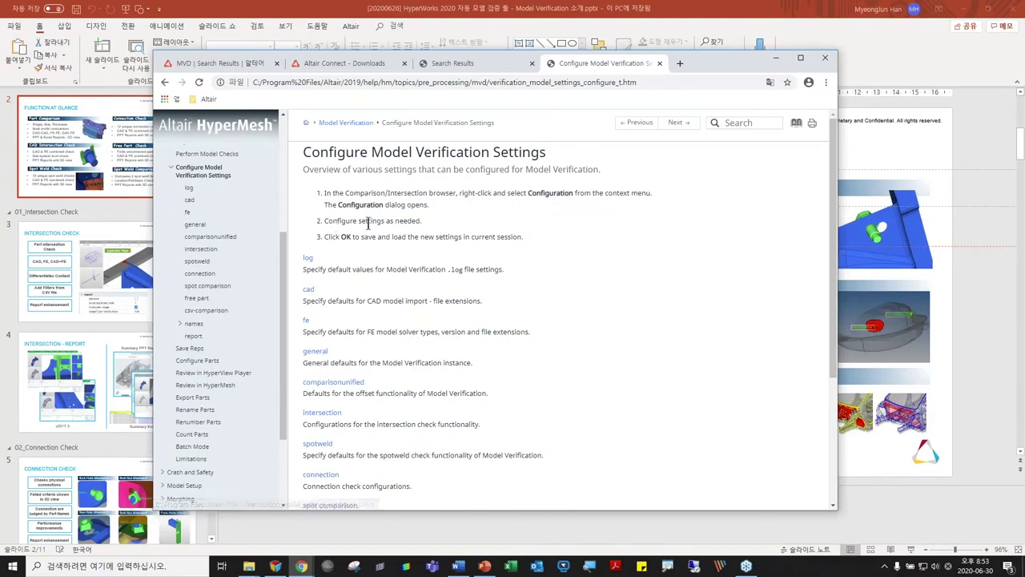
scroll(522, 423, down, 1)
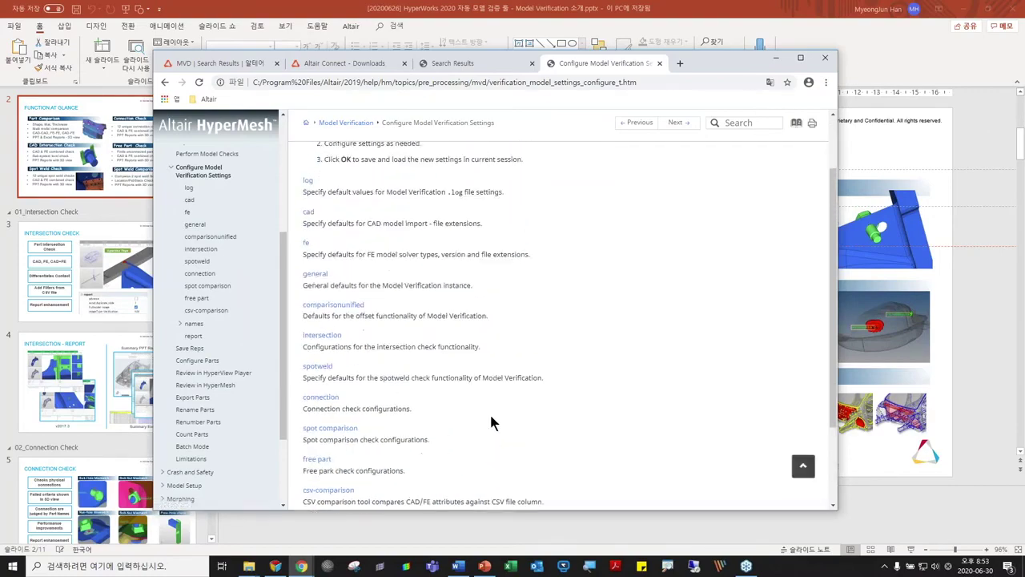
Switch to HyperWorks 2019.1 X and start a new empty model, discarding the meshed cube
click(993, 8)
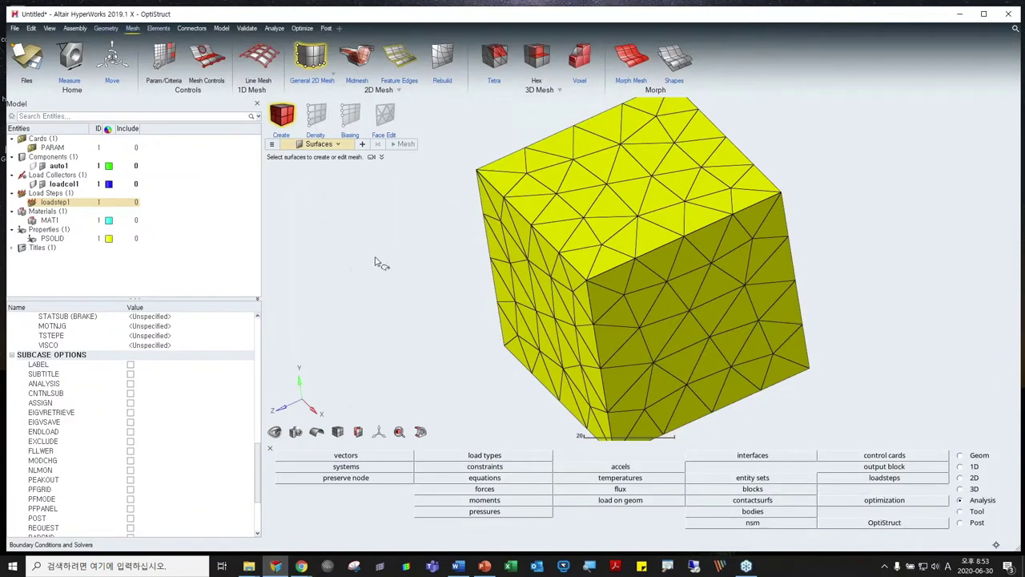
key(ctrl+n)
key(Escape)
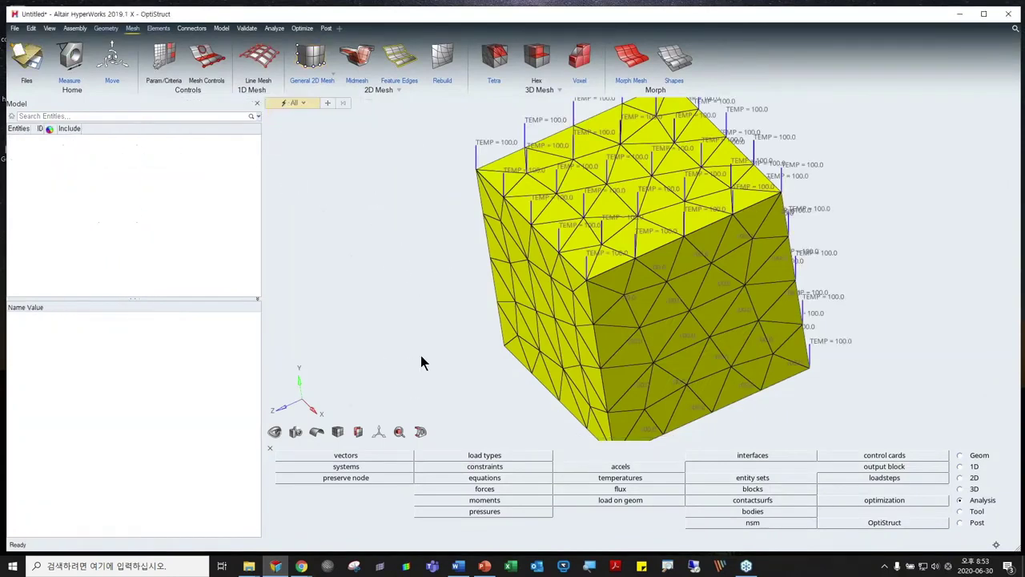
click(107, 29)
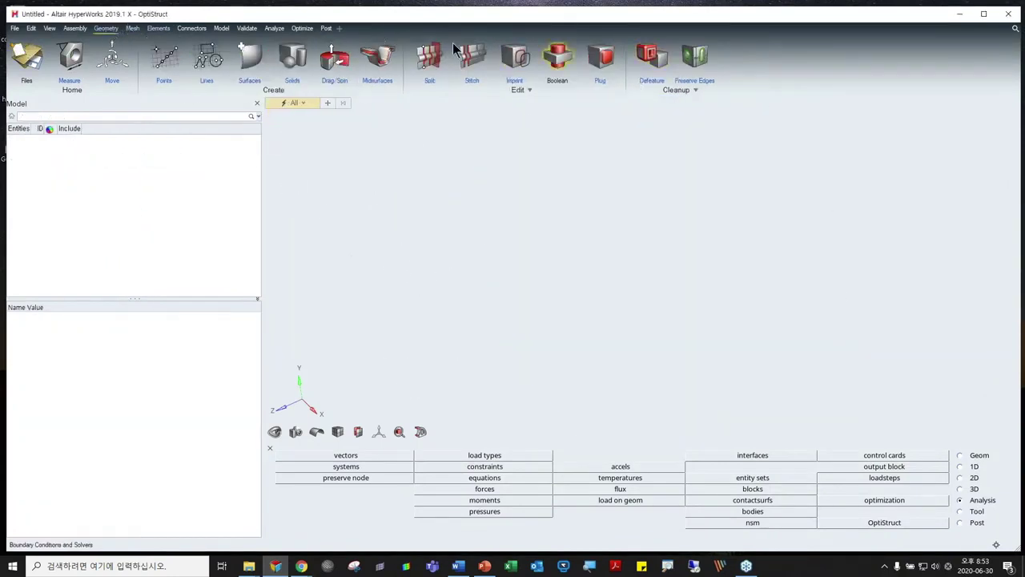
Open the Verification browser from the Assembly tools, display its Configuration dialog, and reposition the dialog
click(75, 29)
click(484, 72)
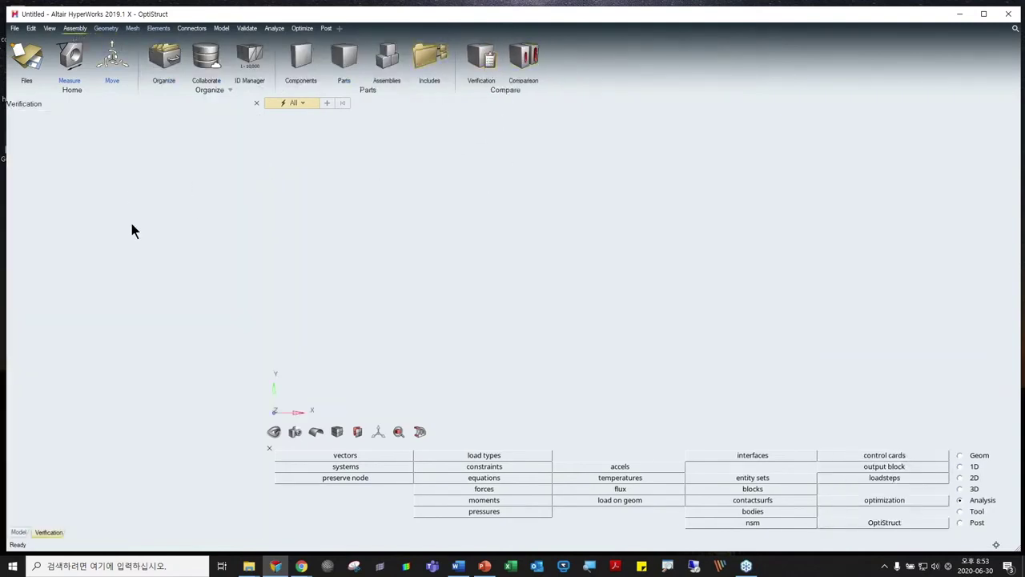
right_click(99, 201)
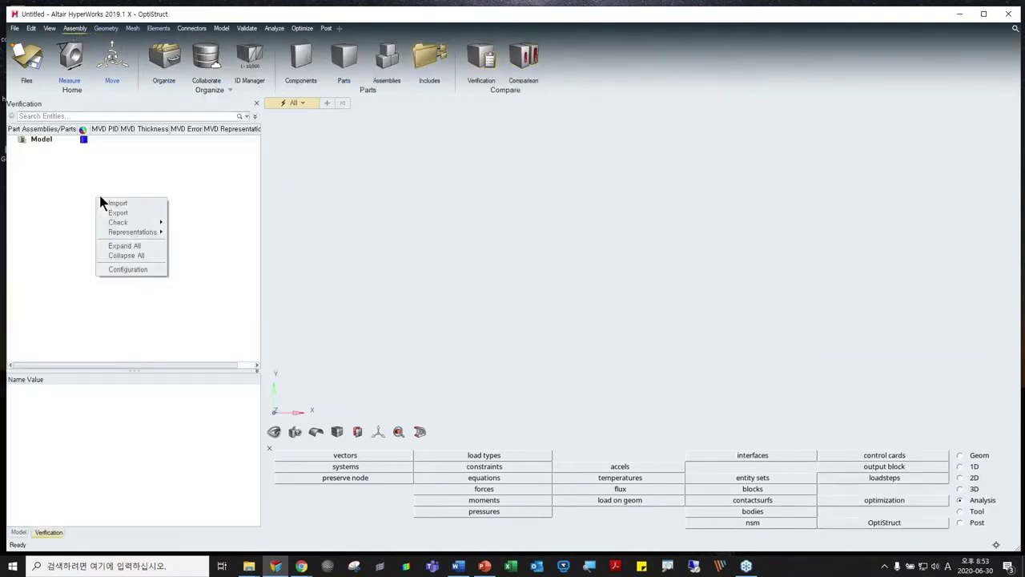
click(130, 271)
drag(567, 234, 489, 189)
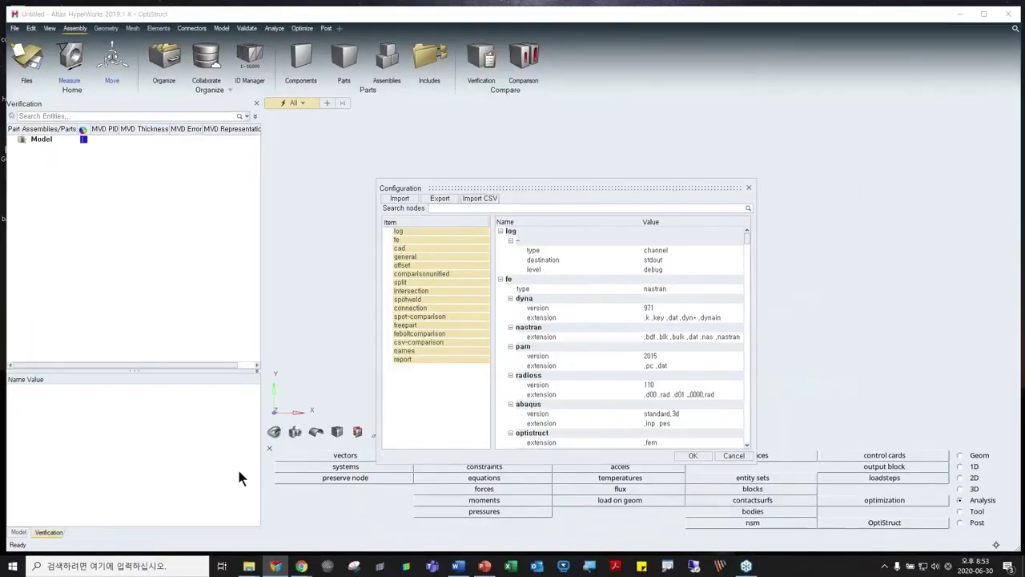
Switch to the HyperMesh help in Chrome and open the intersection topic from the Configure Model Verification Settings page
mouse_move(301, 566)
click(377, 519)
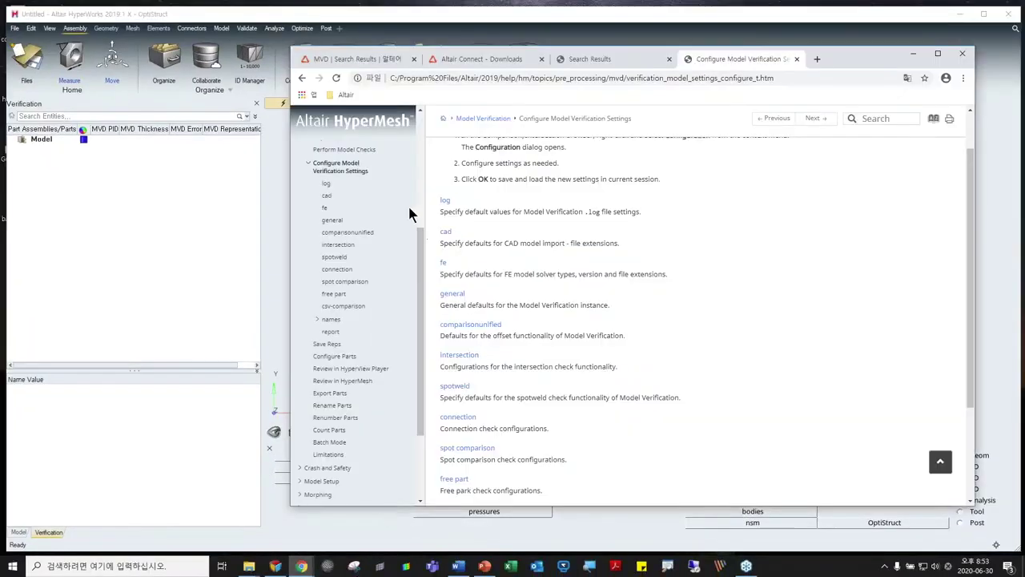
scroll(609, 284, up, 2)
scroll(609, 293, down, 3)
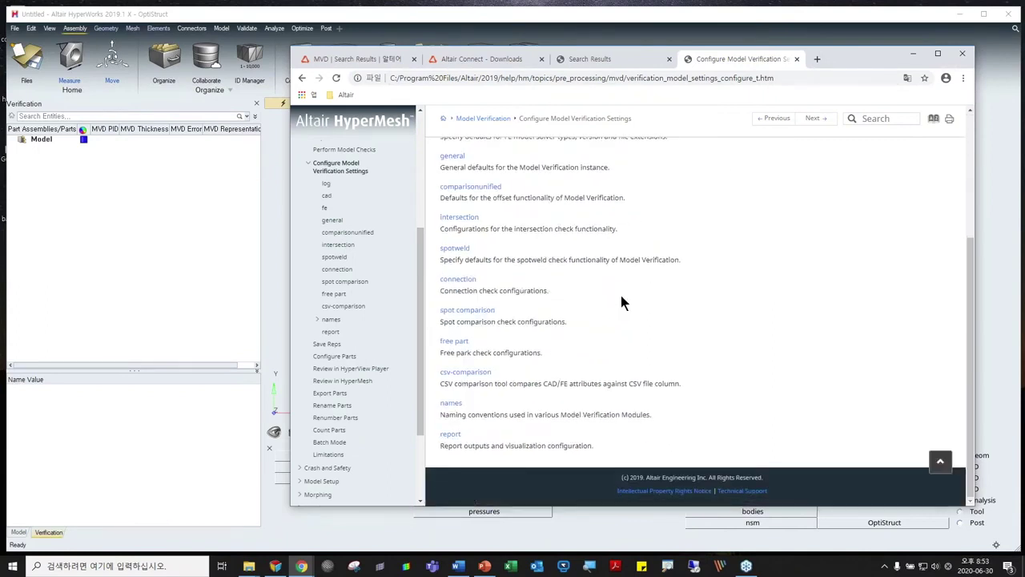
scroll(573, 300, up, 1)
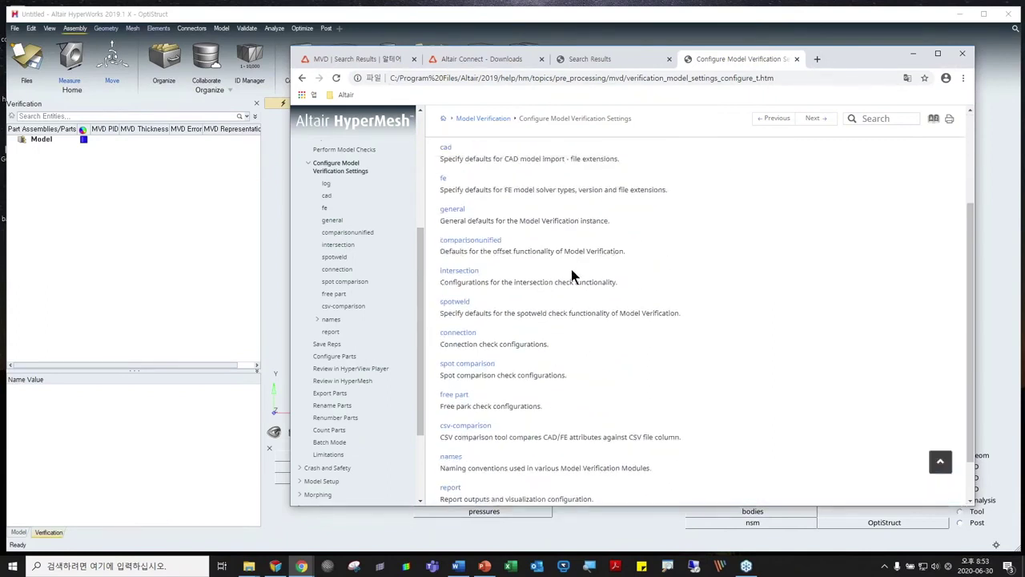
click(459, 271)
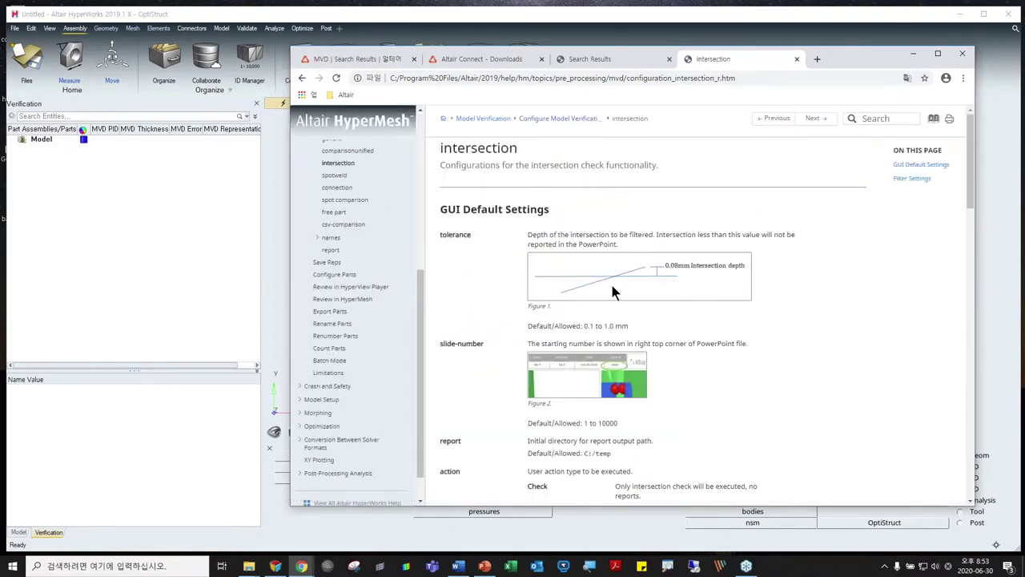
Read the intersection check's GUI Default Settings, highlighting the interactive and background mode descriptions
scroll(647, 288, down, 2)
scroll(632, 295, up, 2)
scroll(782, 201, down, 7)
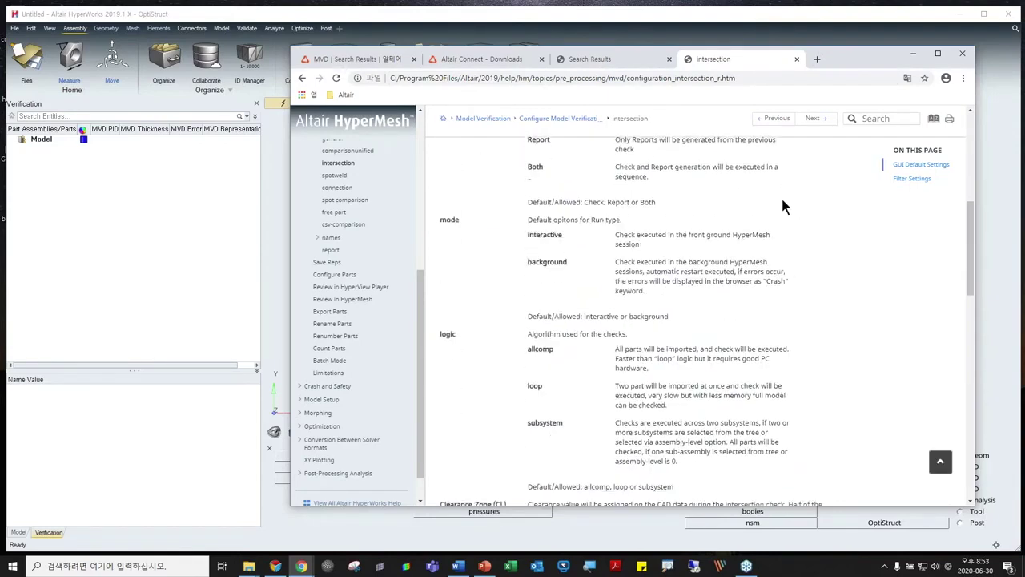
drag(528, 234, 599, 245)
click(530, 264)
drag(529, 264, 753, 306)
scroll(753, 306, down, 4)
scroll(761, 304, down, 1)
scroll(801, 303, up, 2)
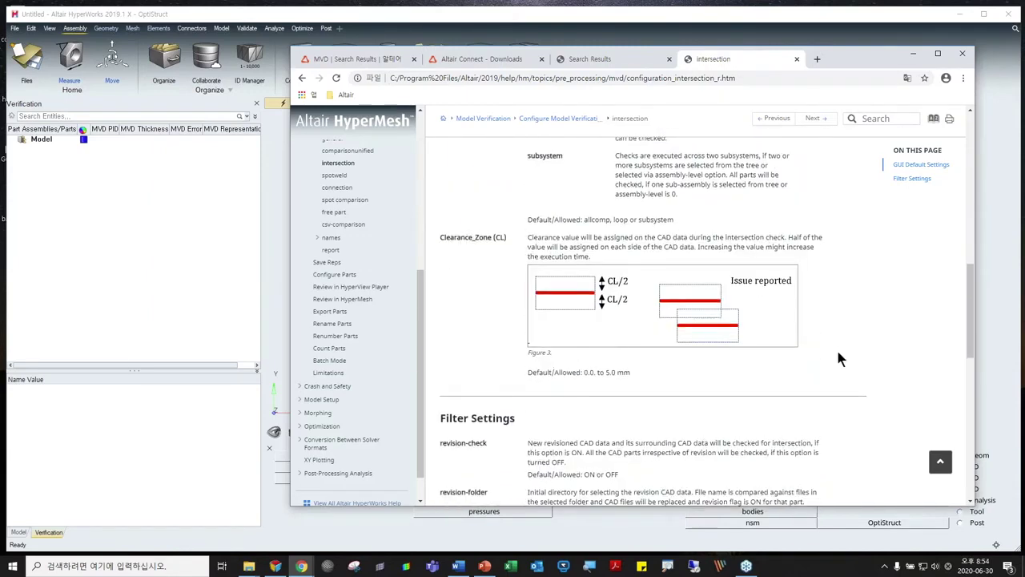
Examine the Clearance_Zone figure and the Filter Settings of the intersection check
drag(839, 358, 578, 277)
click(653, 357)
scroll(663, 341, down, 6)
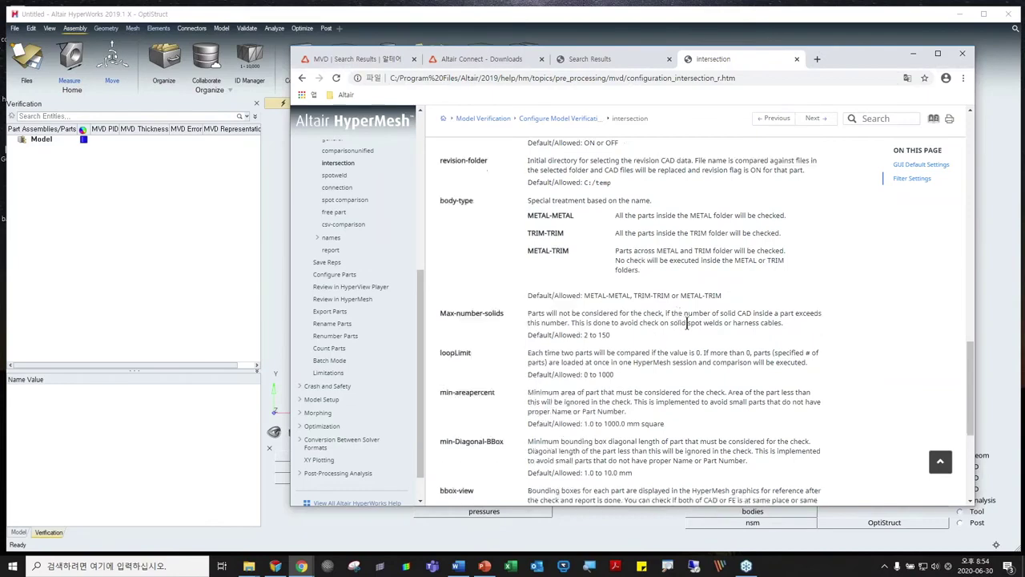
scroll(612, 240, up, 2)
scroll(364, 224, up, 2)
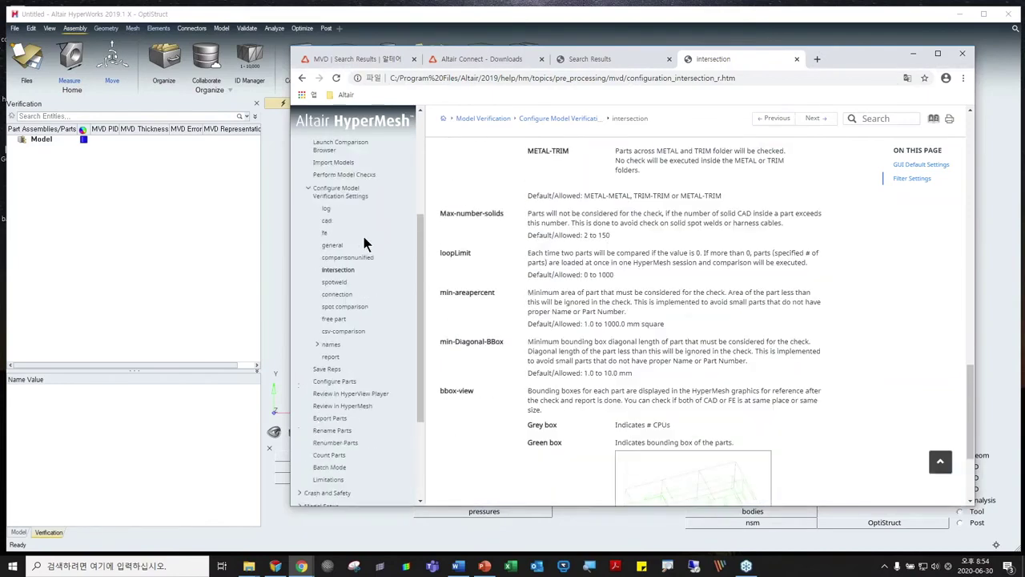
Open the connection topic and read its settings from GUI Default Settings through the freeboltnut section
click(337, 296)
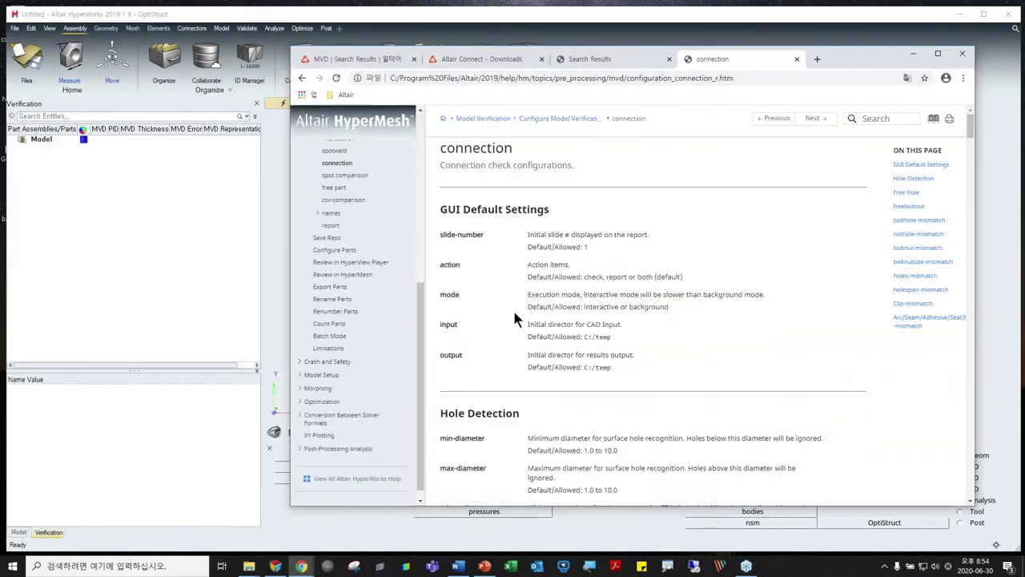
scroll(512, 307, down, 10)
scroll(517, 240, up, 1)
scroll(494, 238, down, 4)
mouse_move(438, 215)
mouse_down()
mouse_move(517, 213)
mouse_move(439, 217)
mouse_up()
click(510, 216)
click(441, 221)
scroll(499, 259, down, 4)
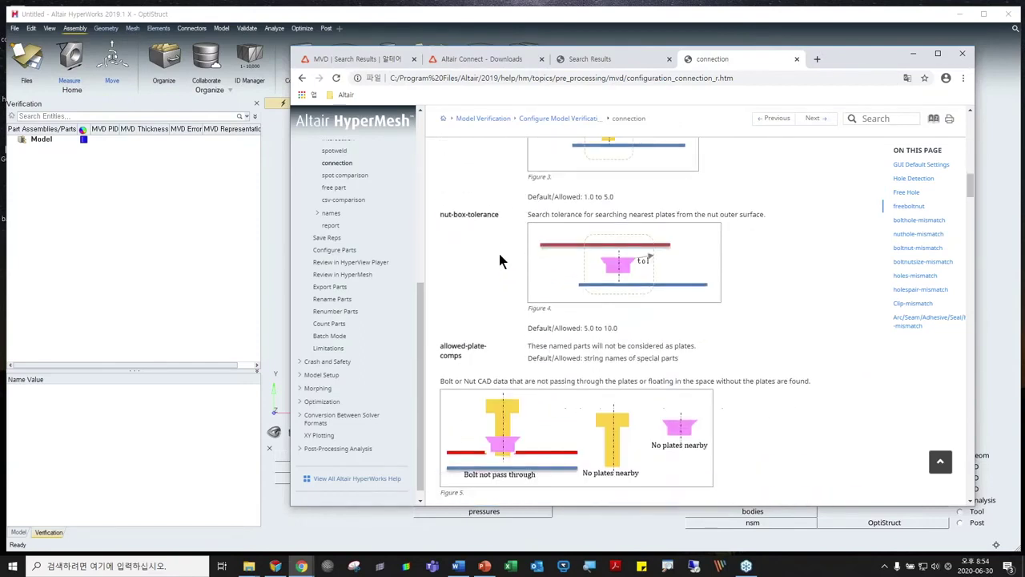
Review the connection check's mismatch settings, from bolthole-mismatch through holes-mismatch
scroll(552, 262, down, 1)
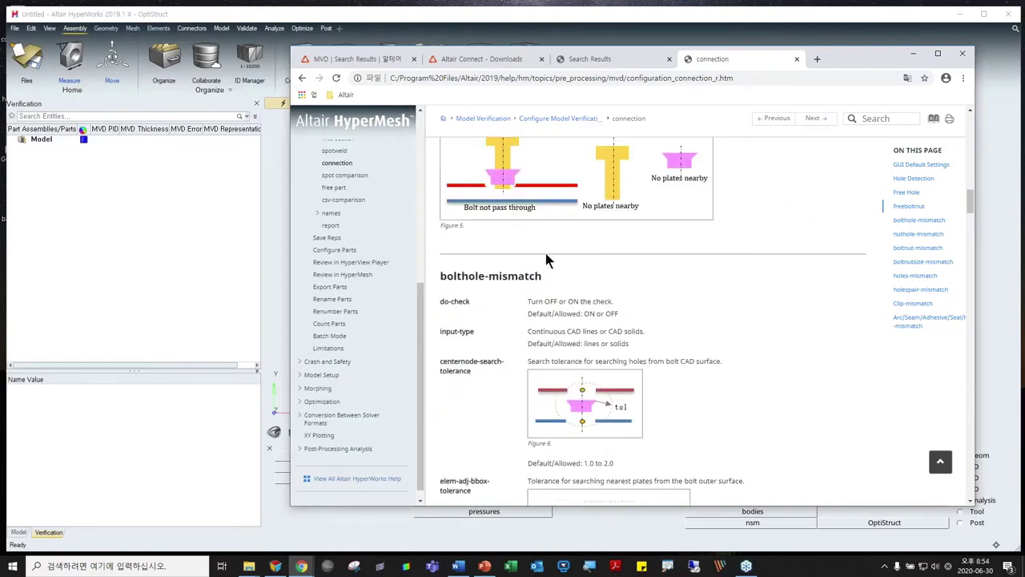
scroll(562, 328, down, 2)
scroll(561, 325, down, 7)
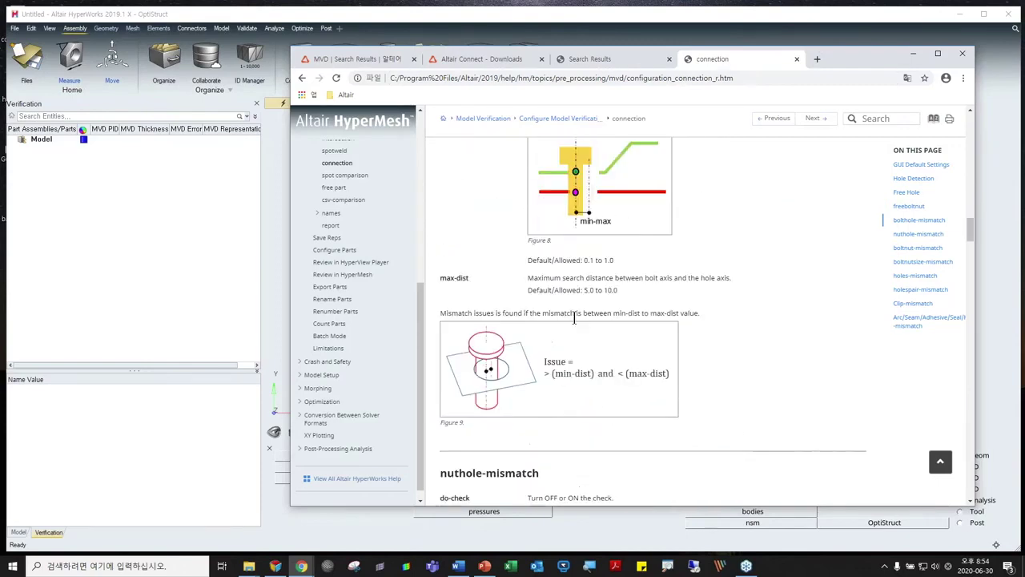
scroll(569, 314, down, 8)
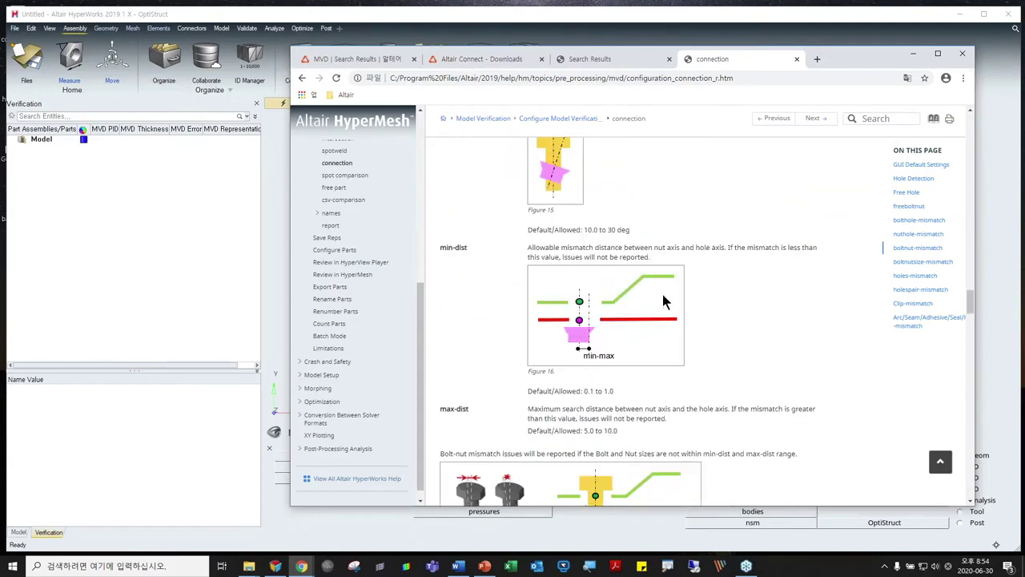
scroll(665, 290, down, 5)
scroll(673, 292, down, 8)
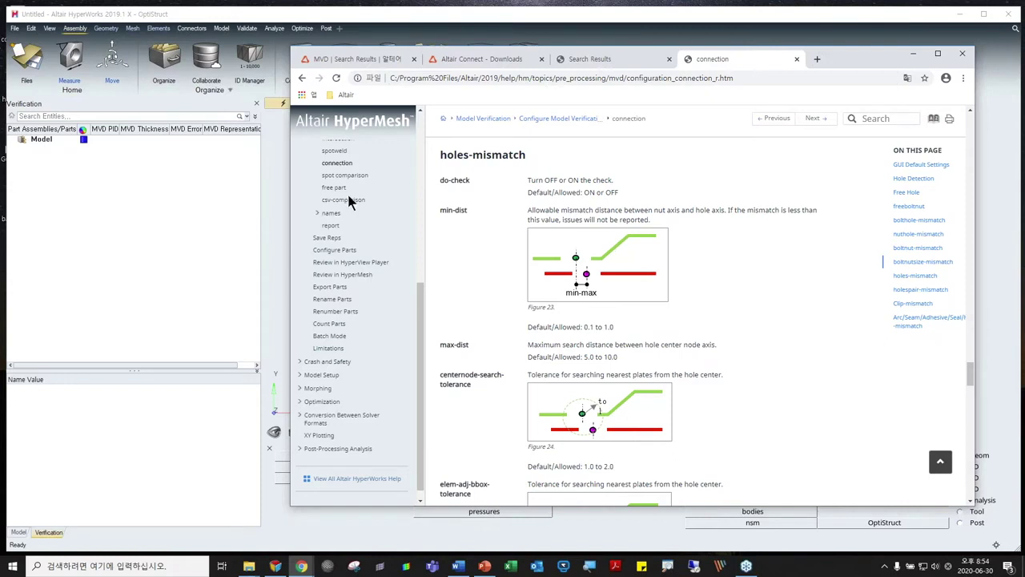
Open the spotweld topic from the Configure Model Verification Settings entries in the help contents
mouse_move(421, 352)
mouse_down()
mouse_move(429, 196)
mouse_move(418, 142)
mouse_move(413, 228)
mouse_up()
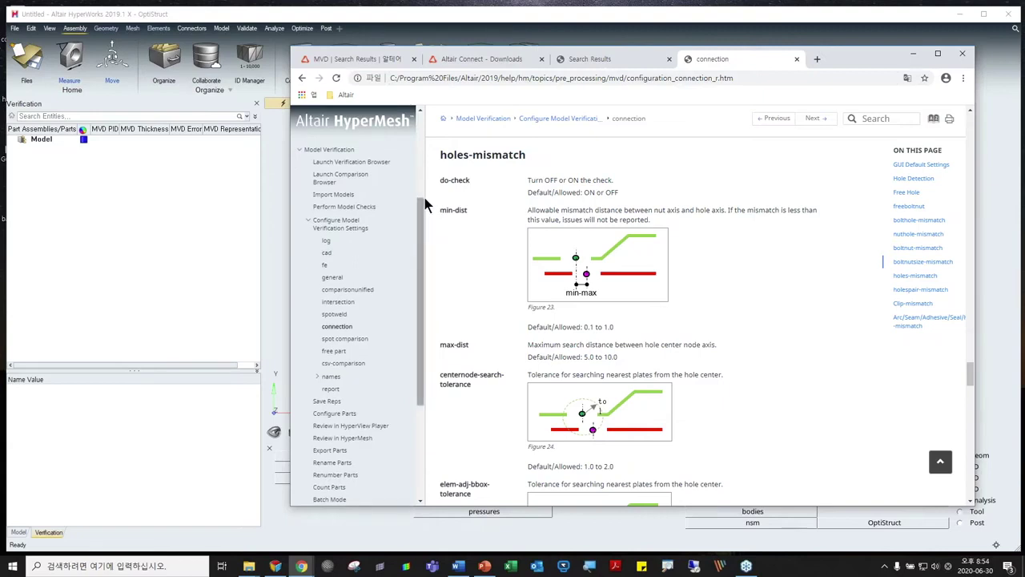
click(345, 314)
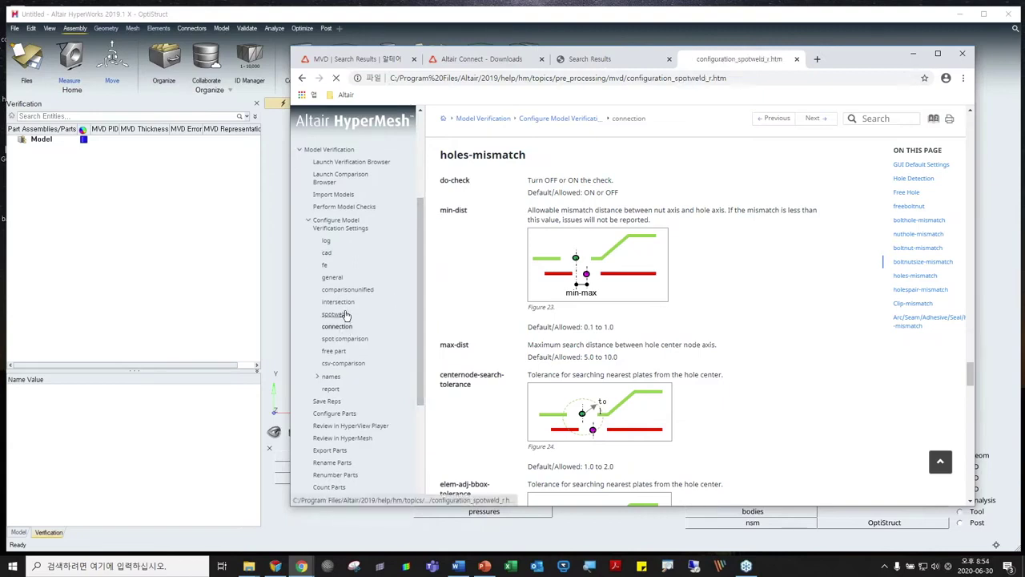
scroll(366, 217, up, 3)
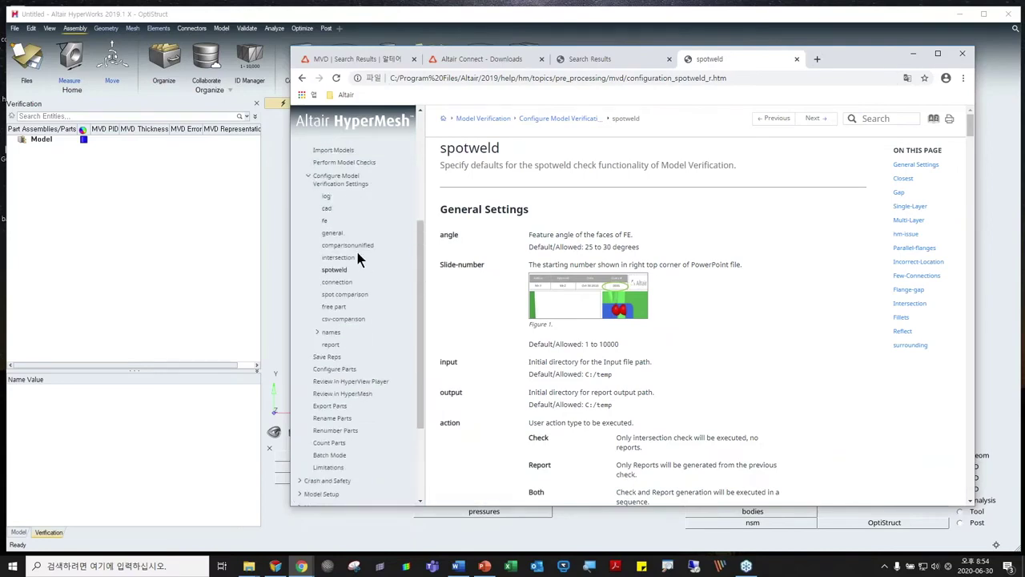
Open the comparisonunified topic, look through its Comparison Settings, and return to its tolerance explanation
click(347, 245)
scroll(574, 350, down, 4)
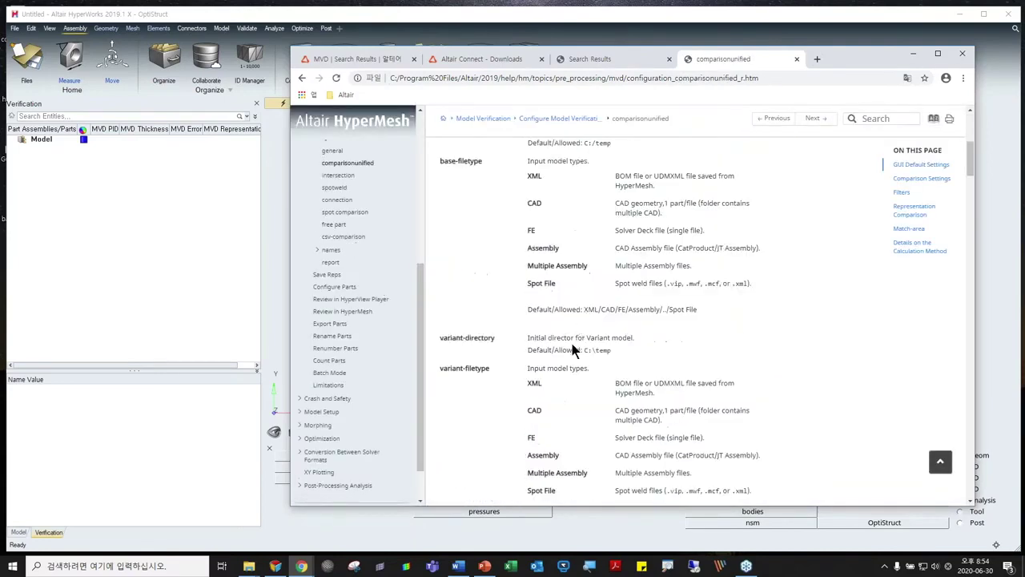
scroll(574, 350, down, 4)
scroll(688, 355, down, 20)
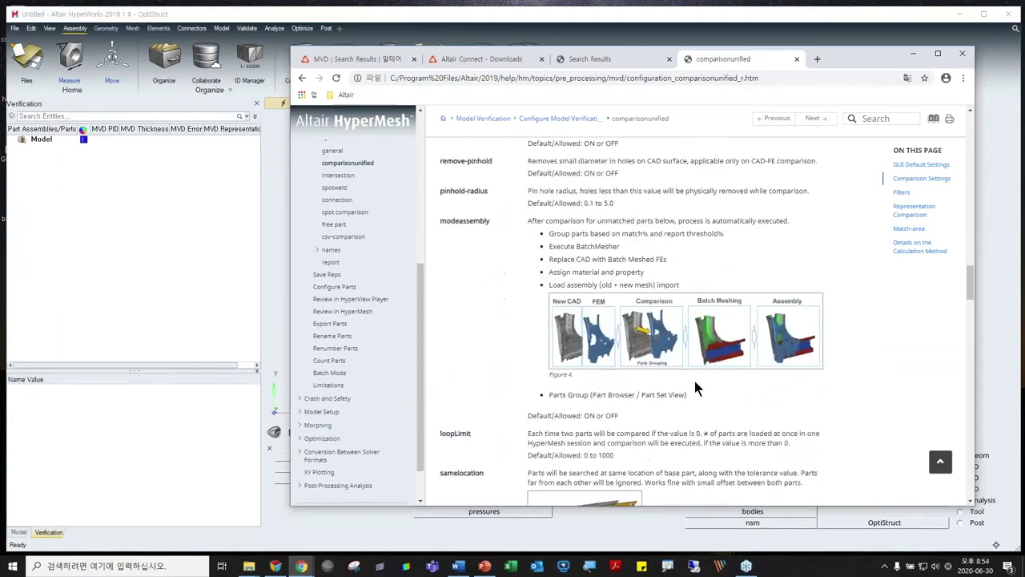
scroll(753, 392, up, 20)
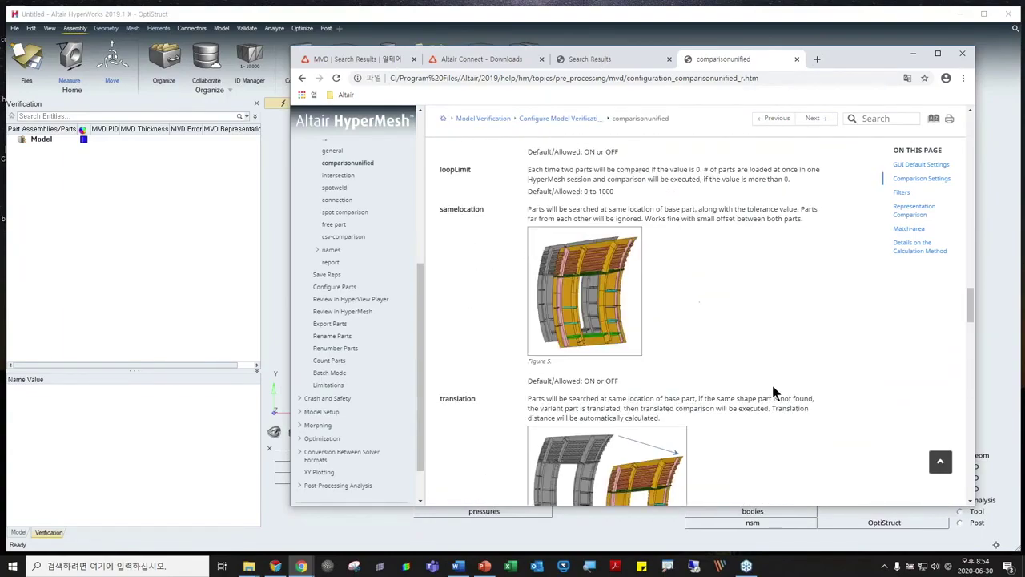
scroll(784, 392, up, 10)
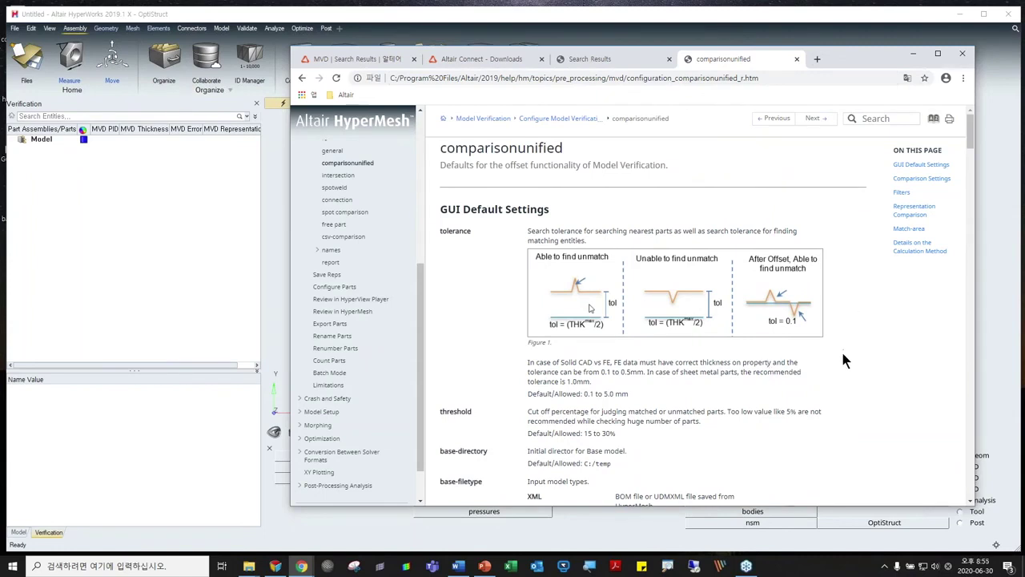
Close both help pages and the Configuration dialog, and minimize the browser and HyperWorks windows
click(797, 60)
click(669, 59)
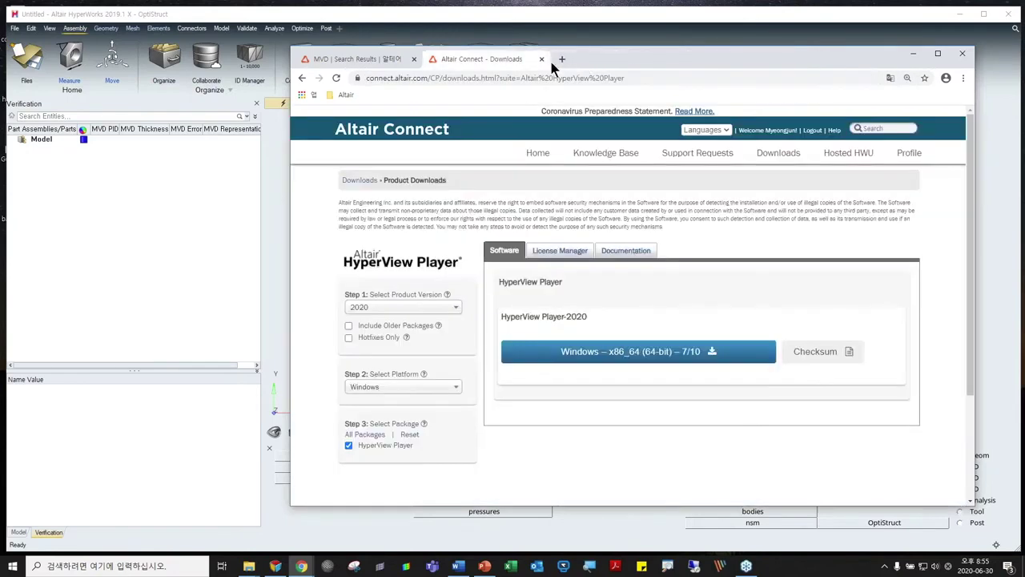
click(913, 54)
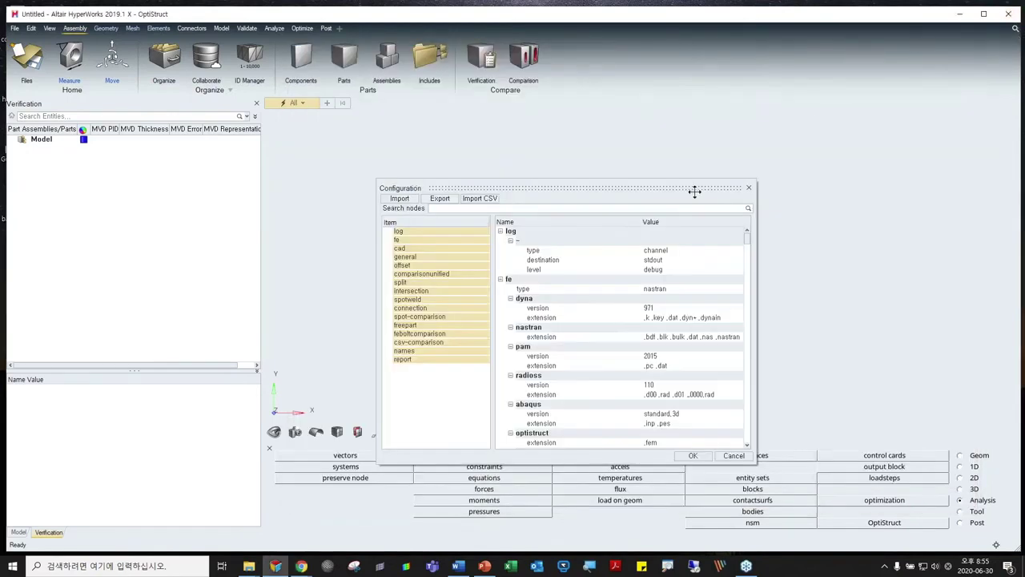
click(750, 186)
click(960, 13)
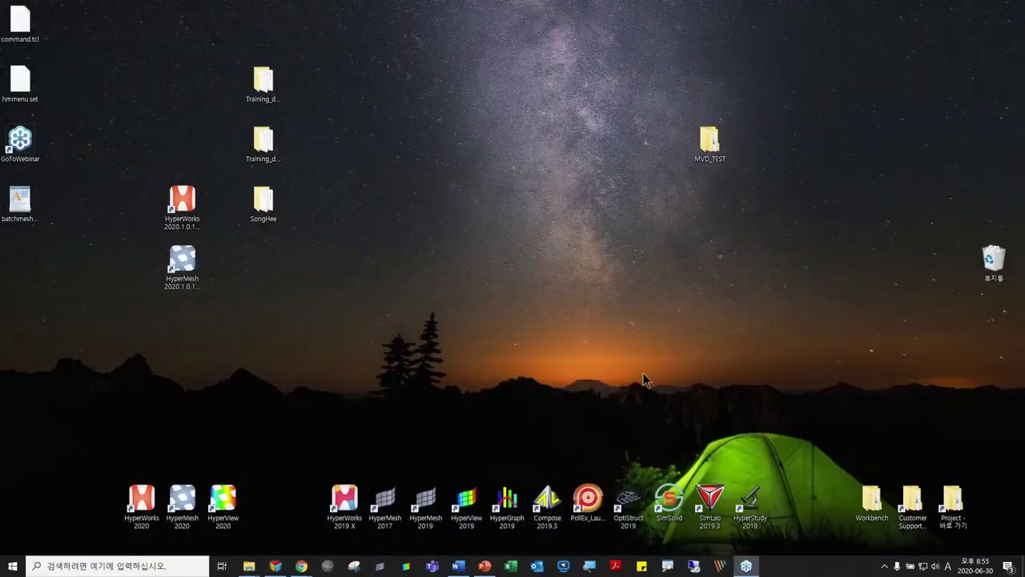
Switch to the Model Verification presentation in PowerPoint and display the closing slide 11, 감사합니다
mouse_move(308, 566)
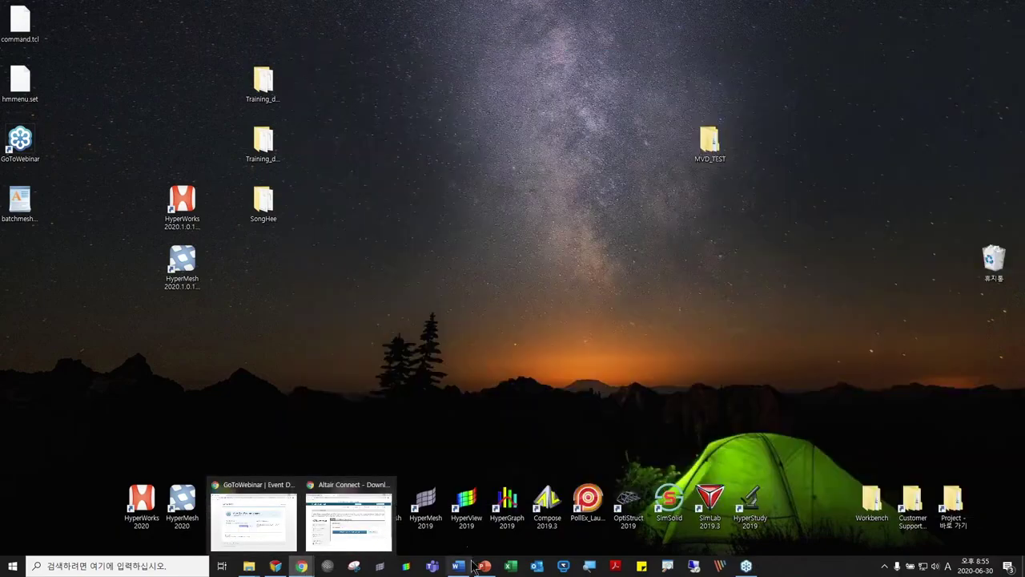
click(484, 566)
scroll(207, 318, down, 1)
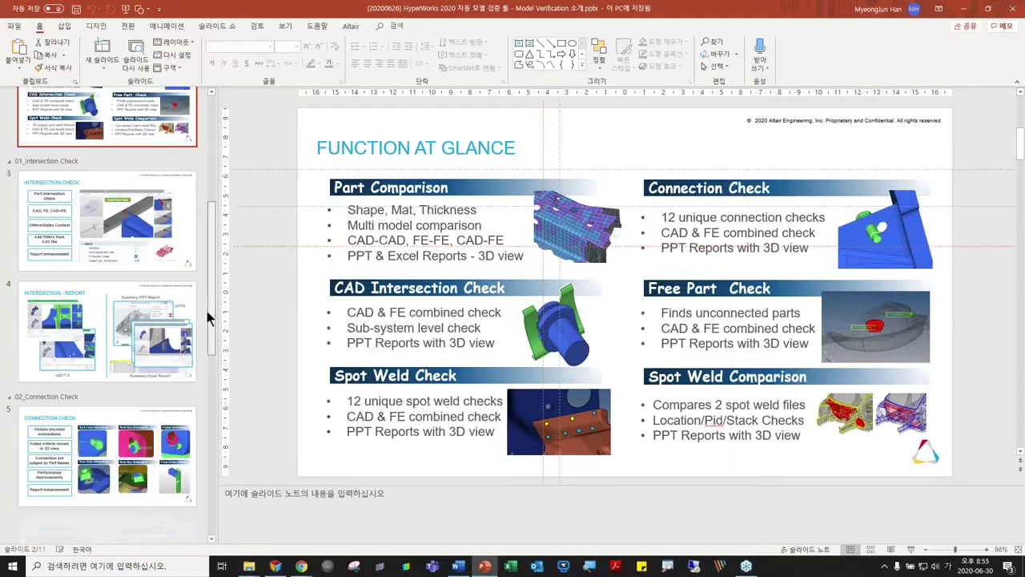
scroll(182, 483, down, 5)
click(178, 486)
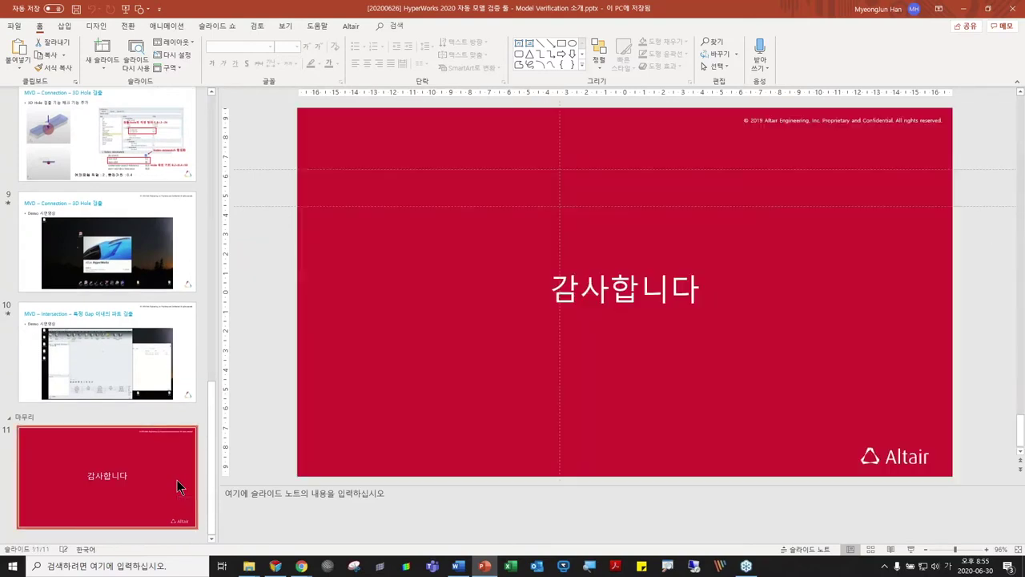